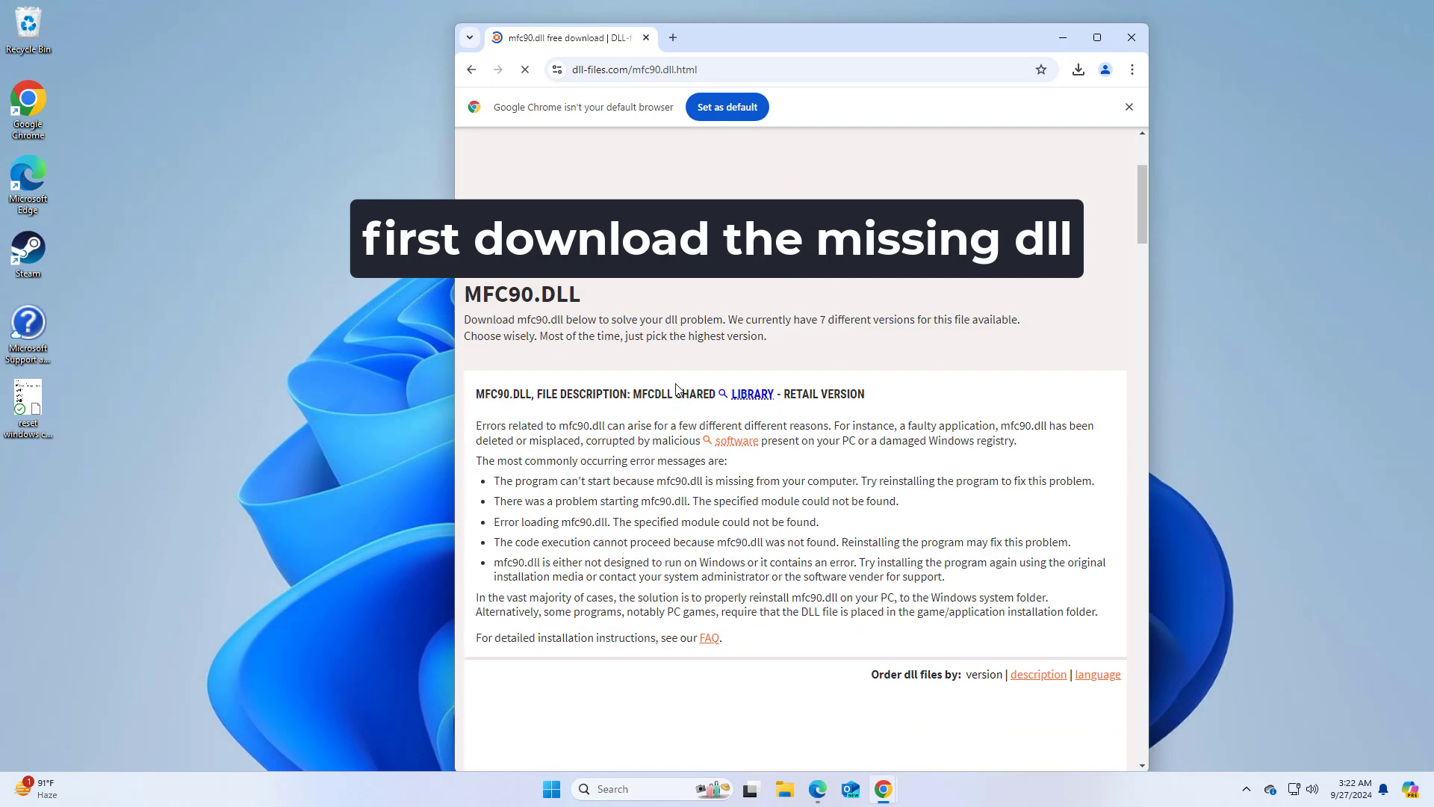
- Check in the Windows system information whether the PC is 32-bit or 64-bit, and close Settings
right_click(554, 788)
left_click(536, 439)
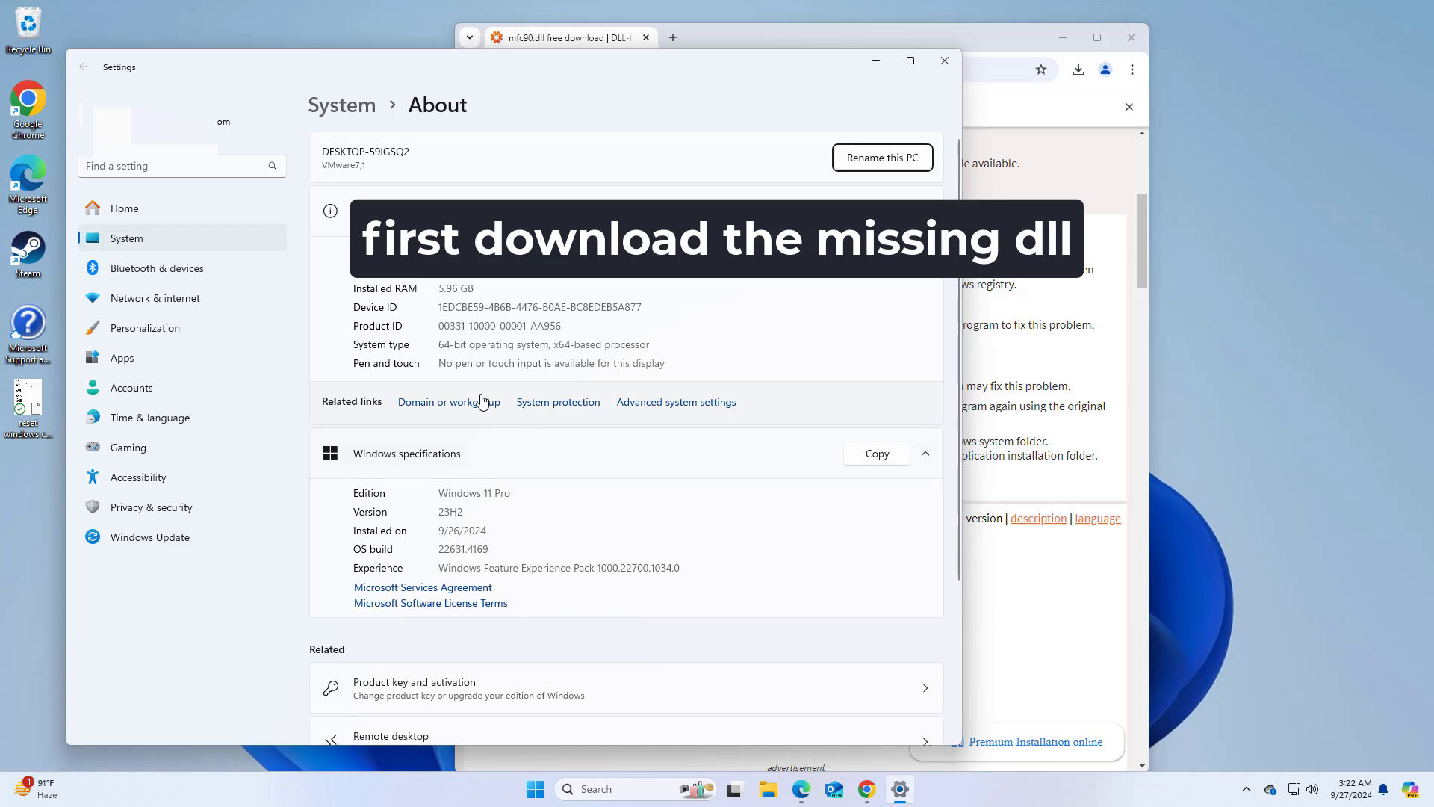
left_click_drag(453, 350, 433, 346)
left_click(949, 62)
- Download the 64-bit mfc90.dll archive, version 9.0.30729.6161, from the dll-files.com page
scroll(766, 424, "down", 3)
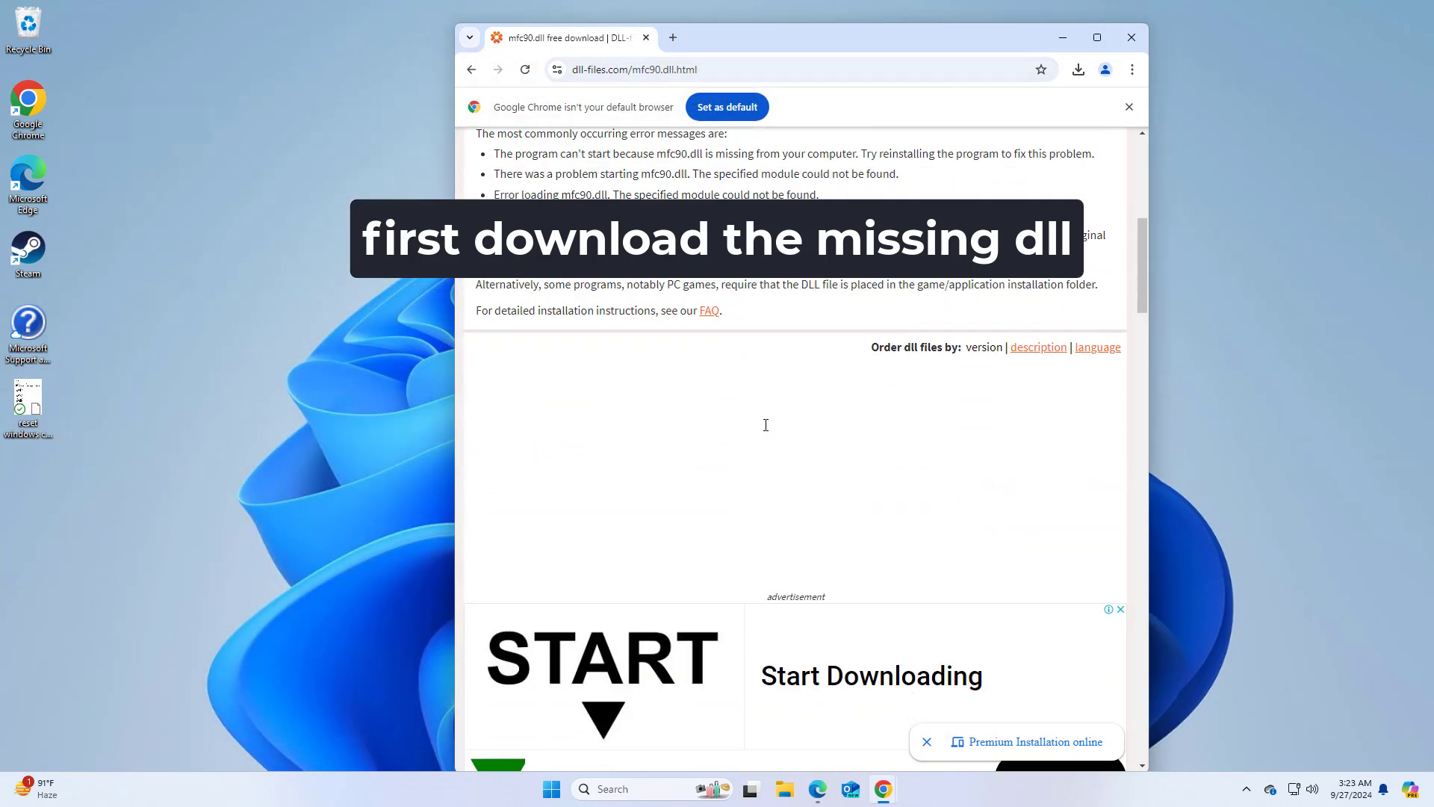
scroll(765, 425, "down", 7)
scroll(765, 427, "up", 1)
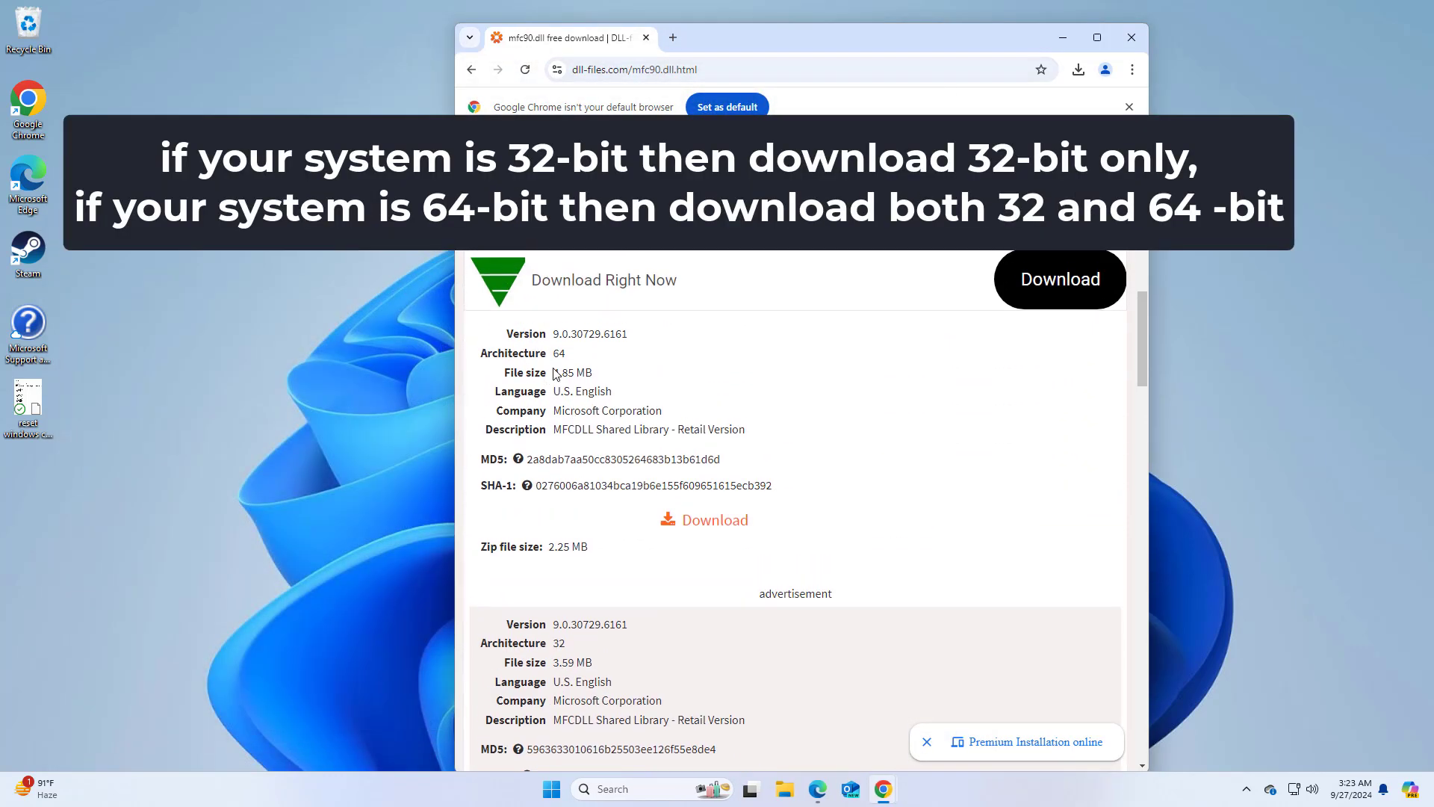
left_click_drag(554, 354, 567, 354)
left_click(724, 521)
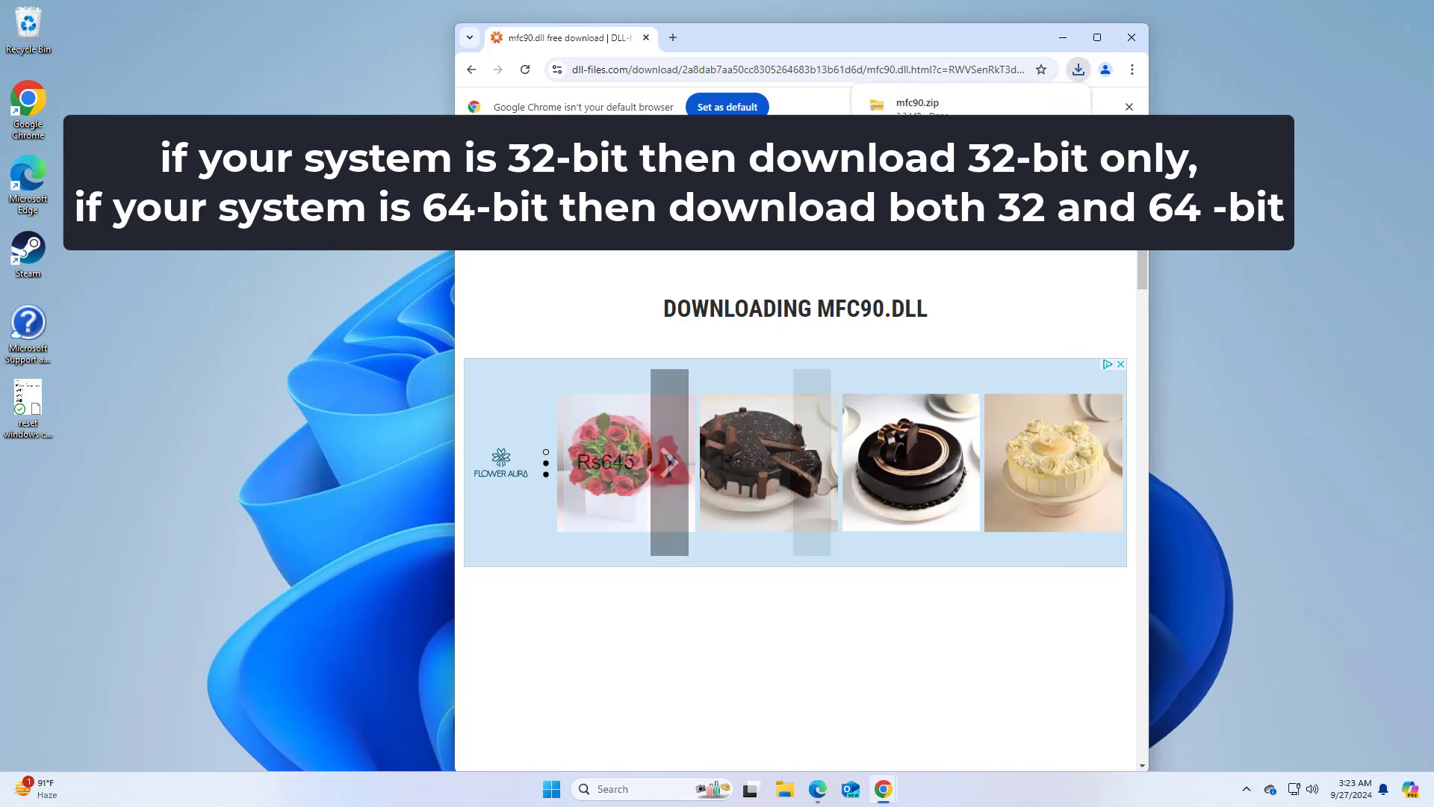
- Return to the mfc90.dll version list, download the 32-bit archive of version 9.0.30729.6161, and close the browser
left_click(472, 69)
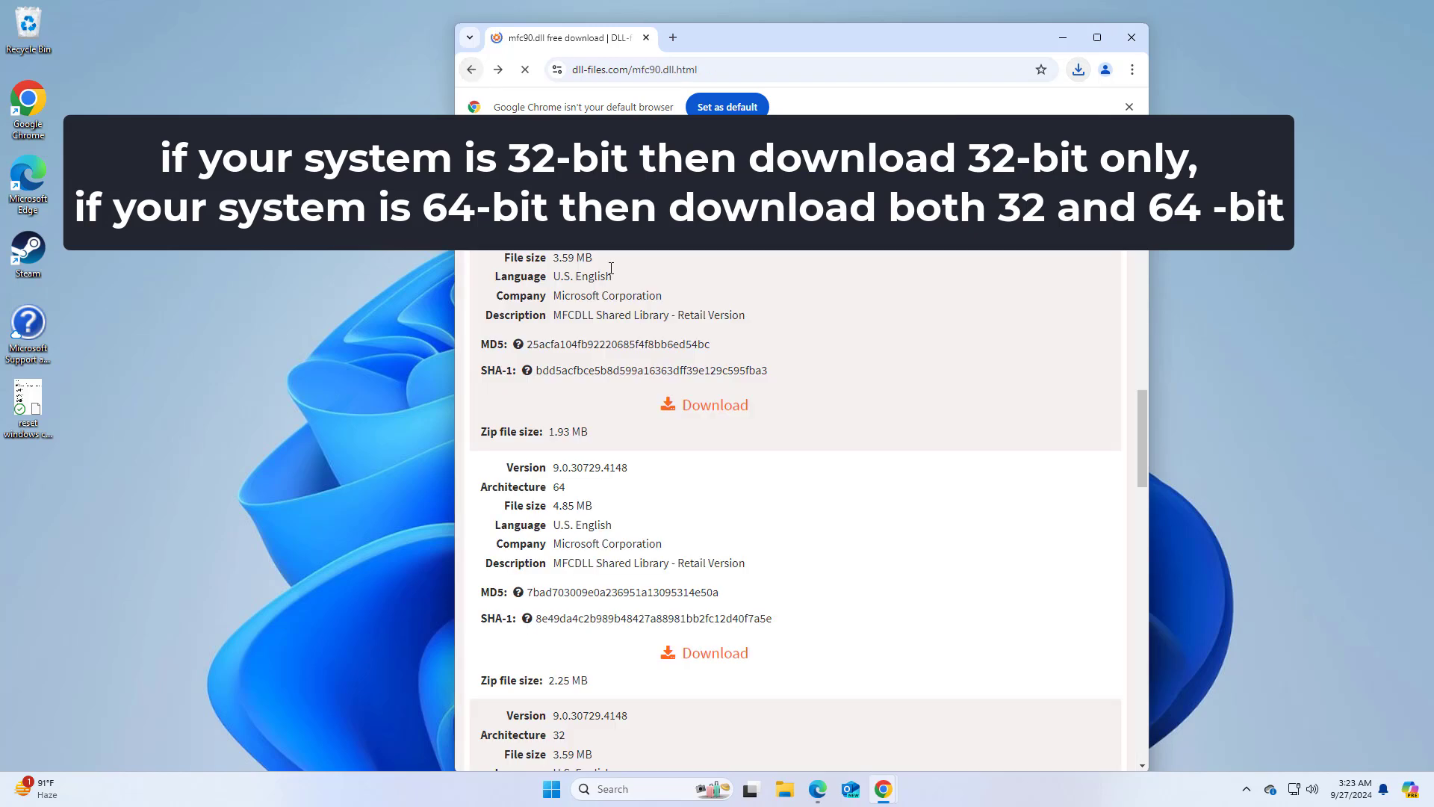
scroll(695, 370, "down", 2)
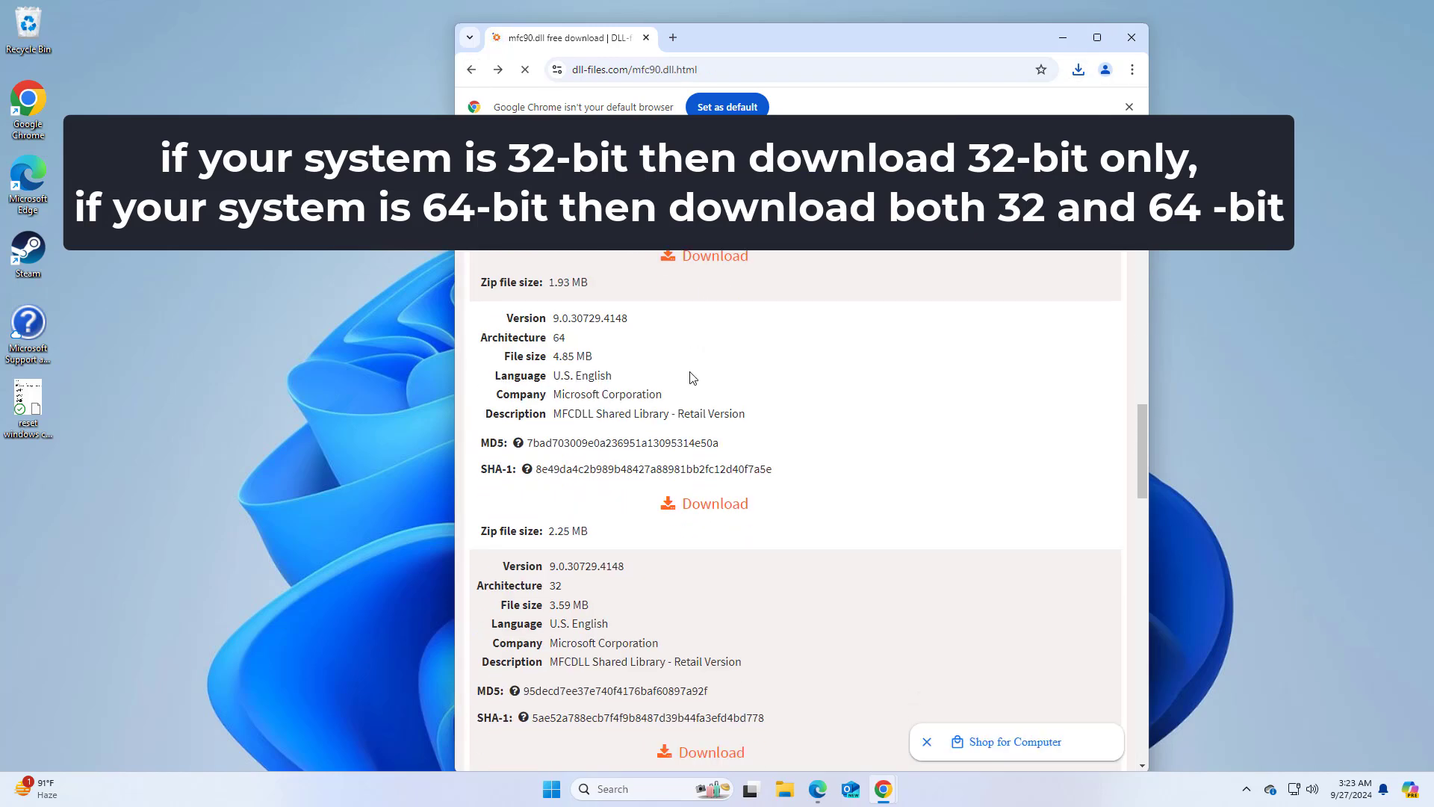
scroll(690, 377, "up", 4)
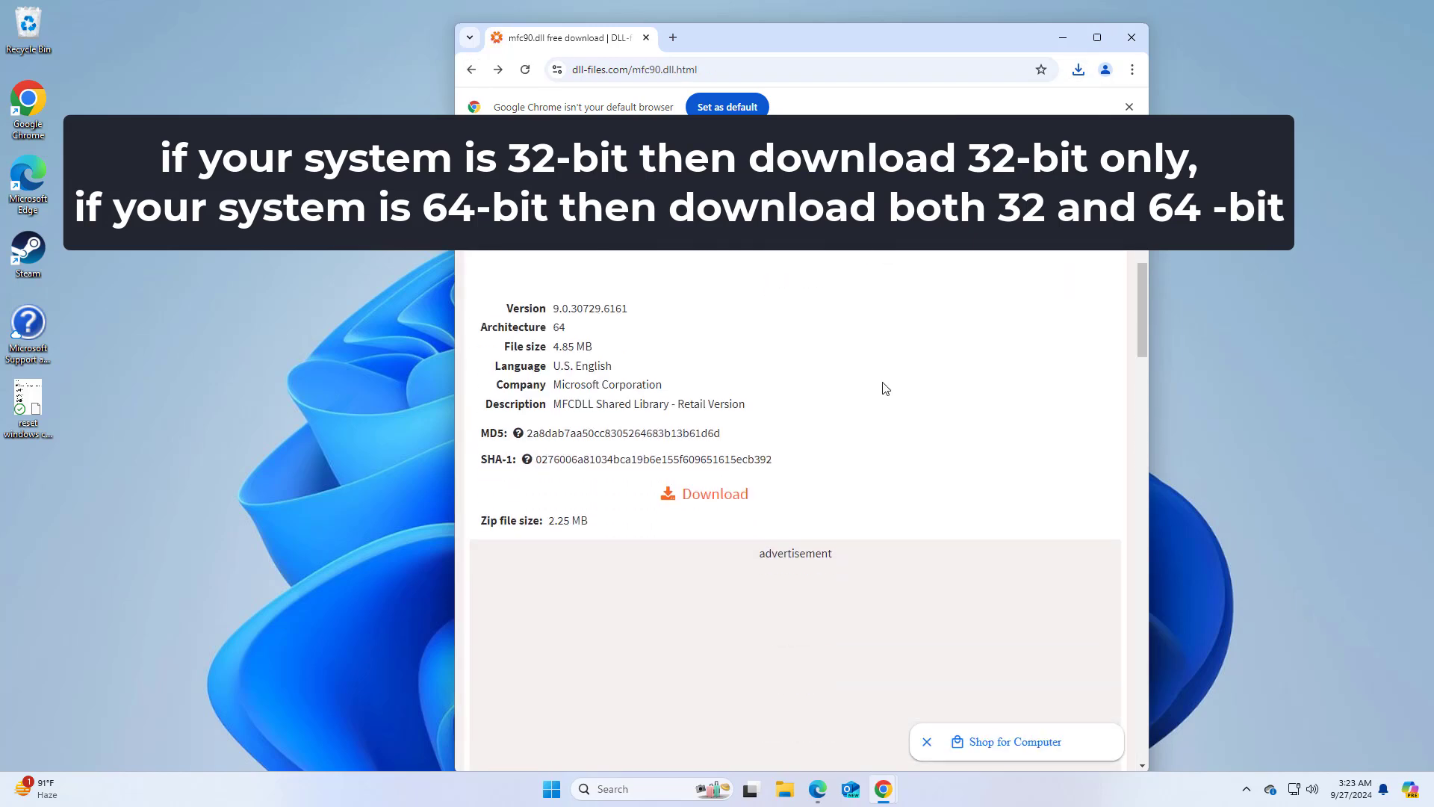
scroll(885, 391, "down", 2)
scroll(885, 390, "down", 3)
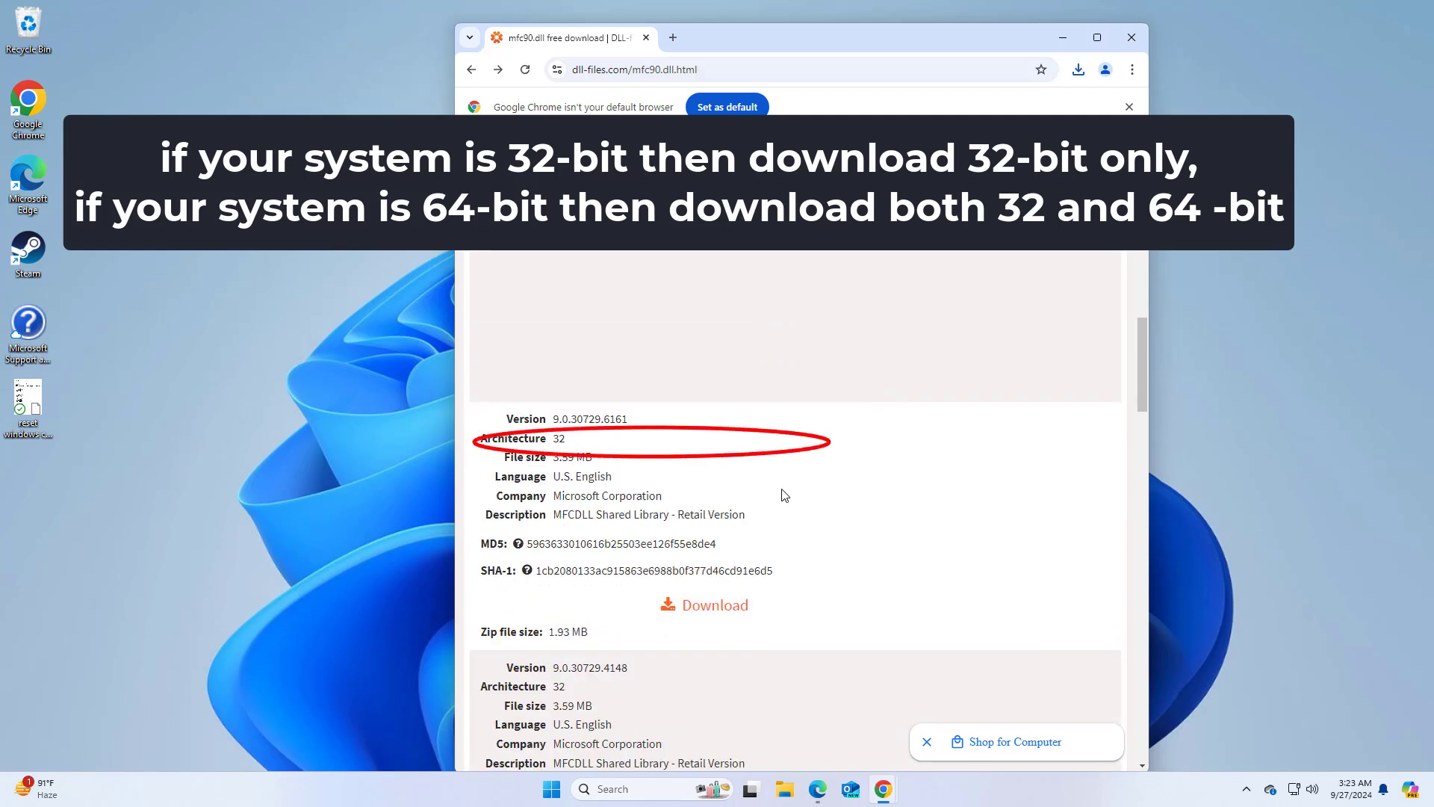
left_click(702, 607)
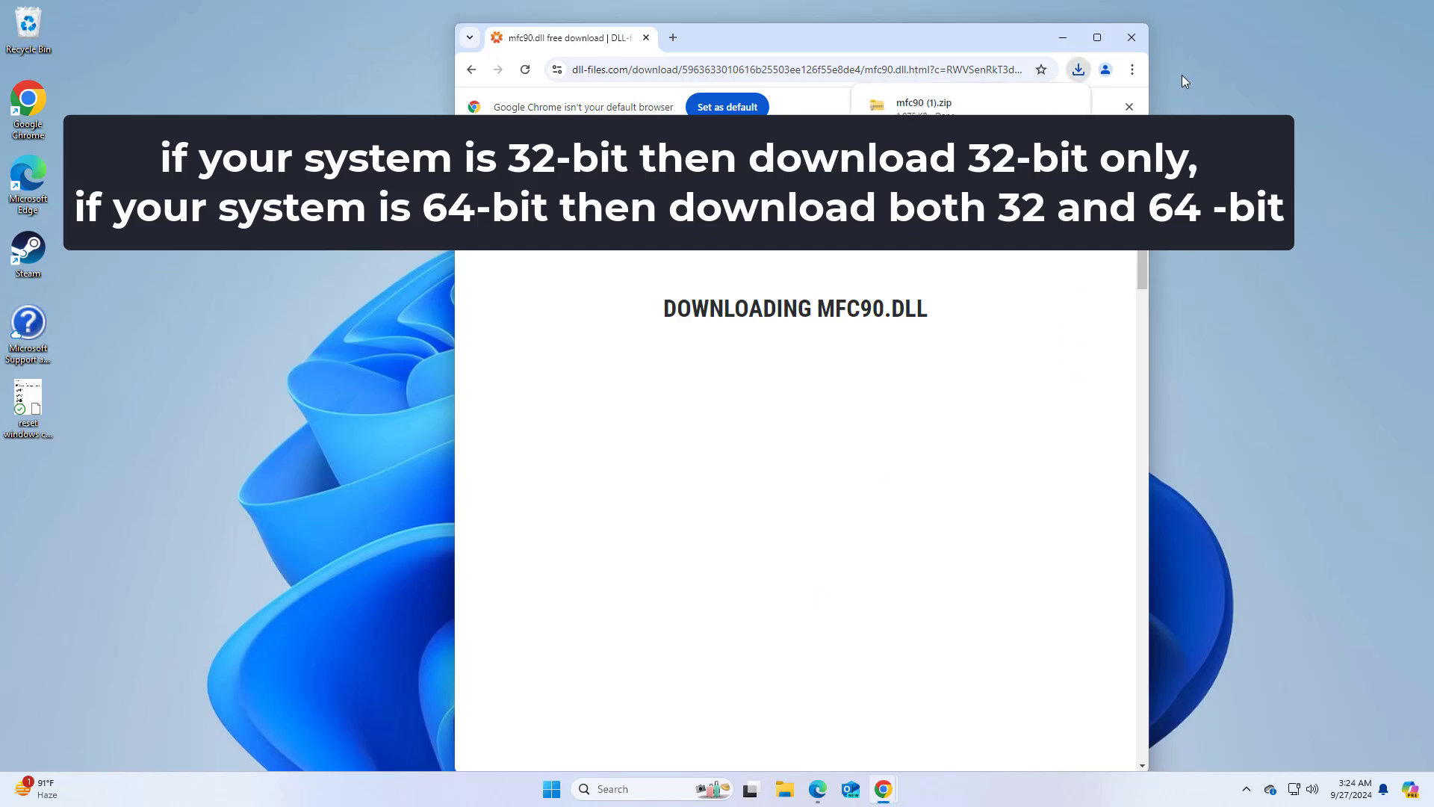
left_click(1145, 39)
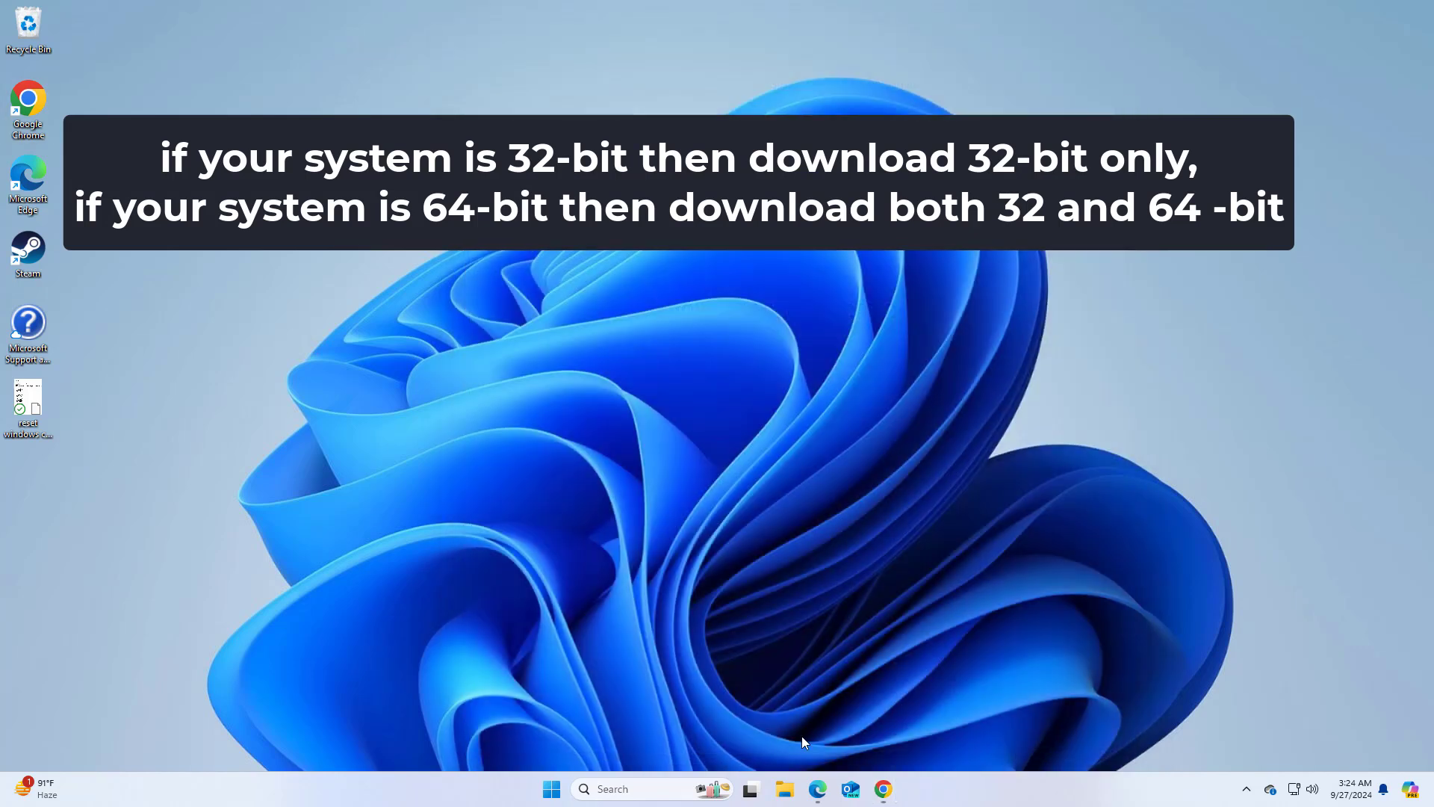
- Open File Explorer in a smaller window and show the contents of the mfc90 archive in Downloads
left_click(787, 793)
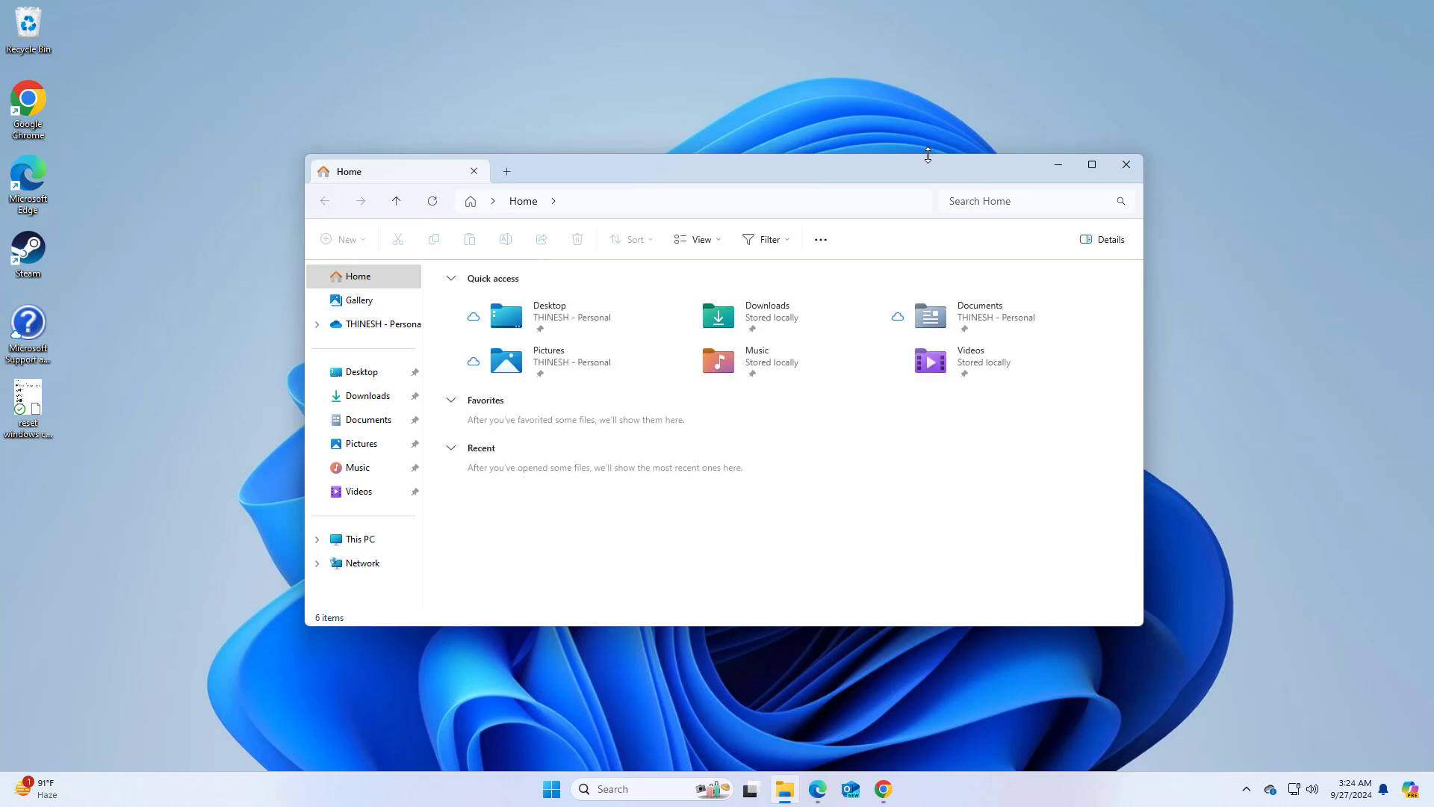
left_click_drag(928, 155, 888, 329)
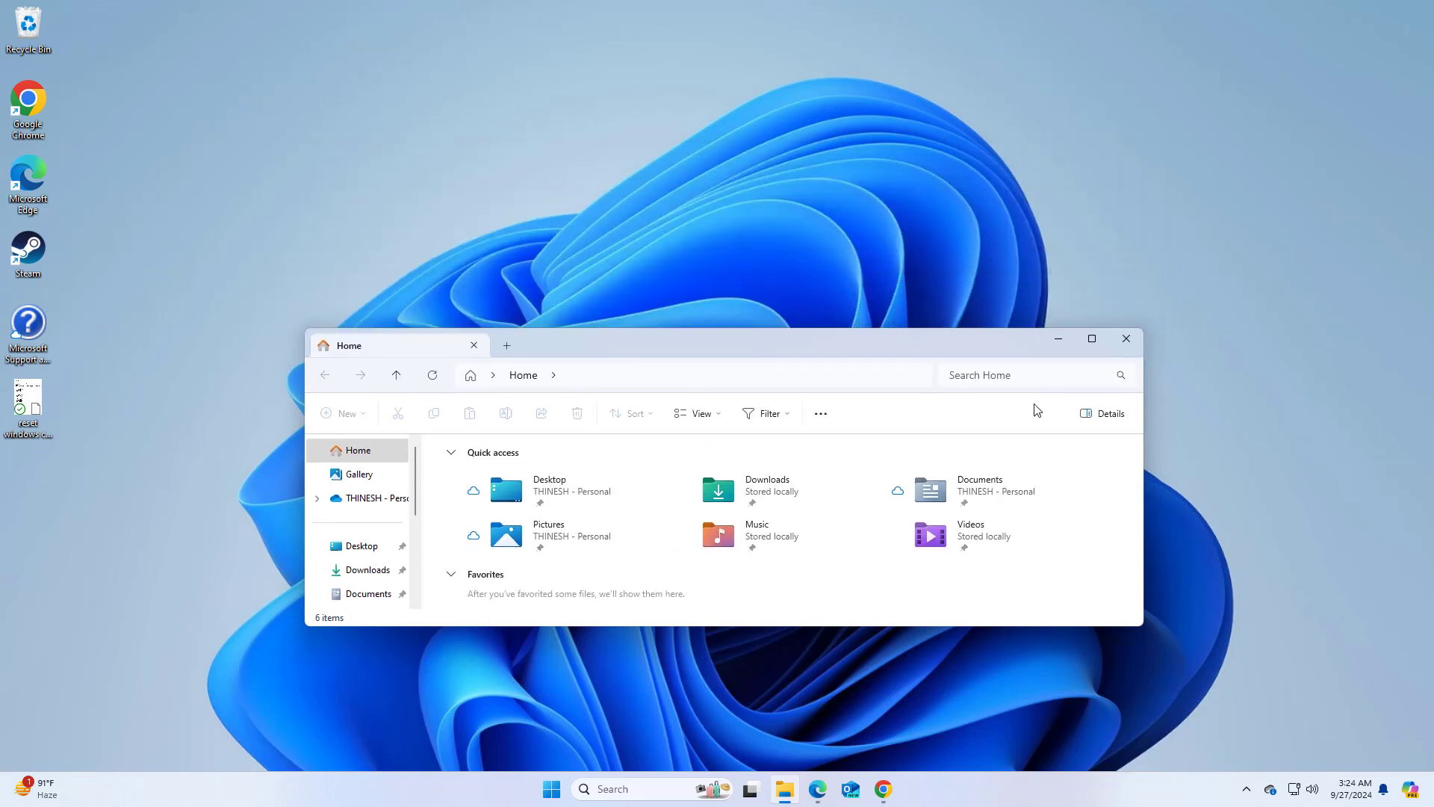
left_click_drag(1142, 471, 793, 459)
left_click_drag(682, 342, 483, 366)
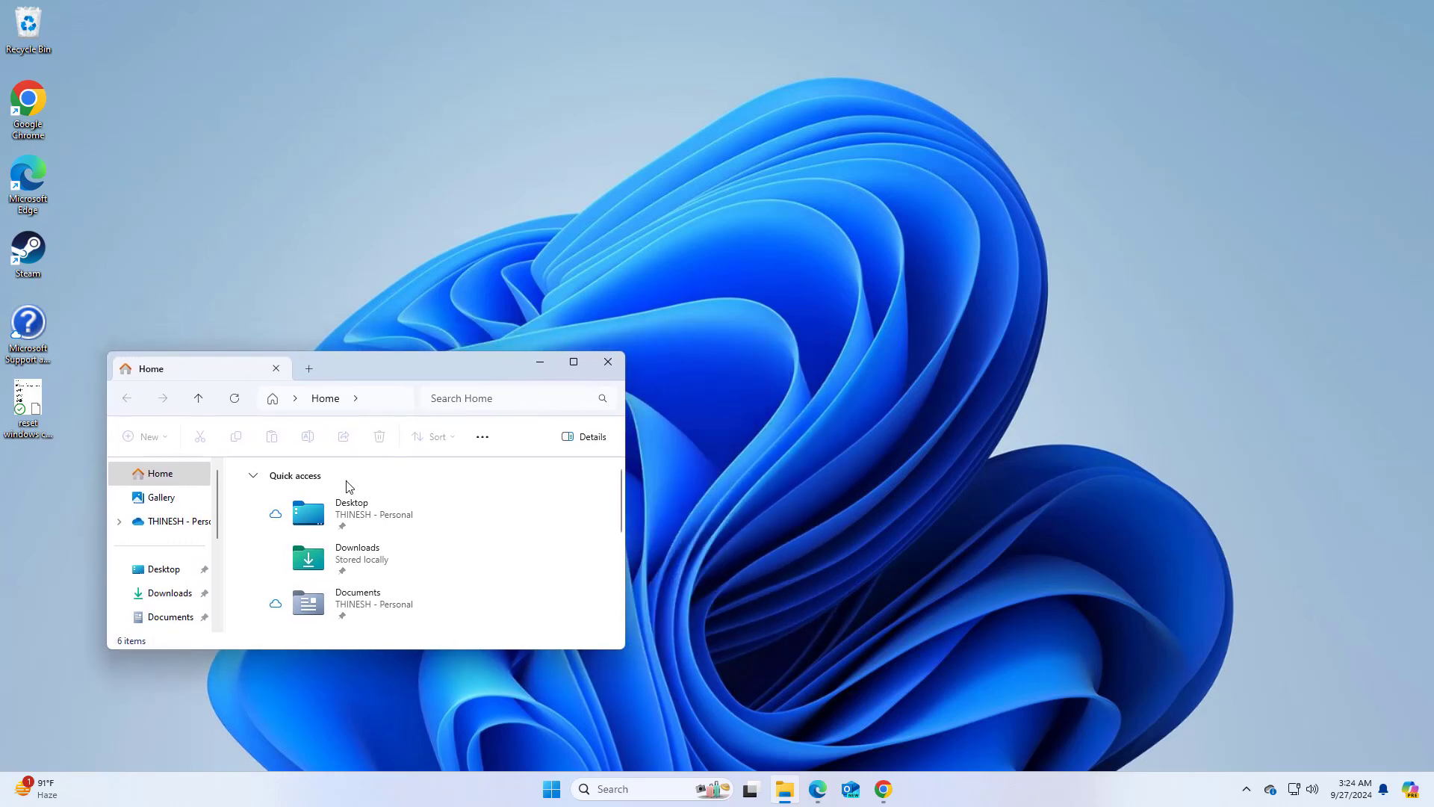
left_click(153, 601)
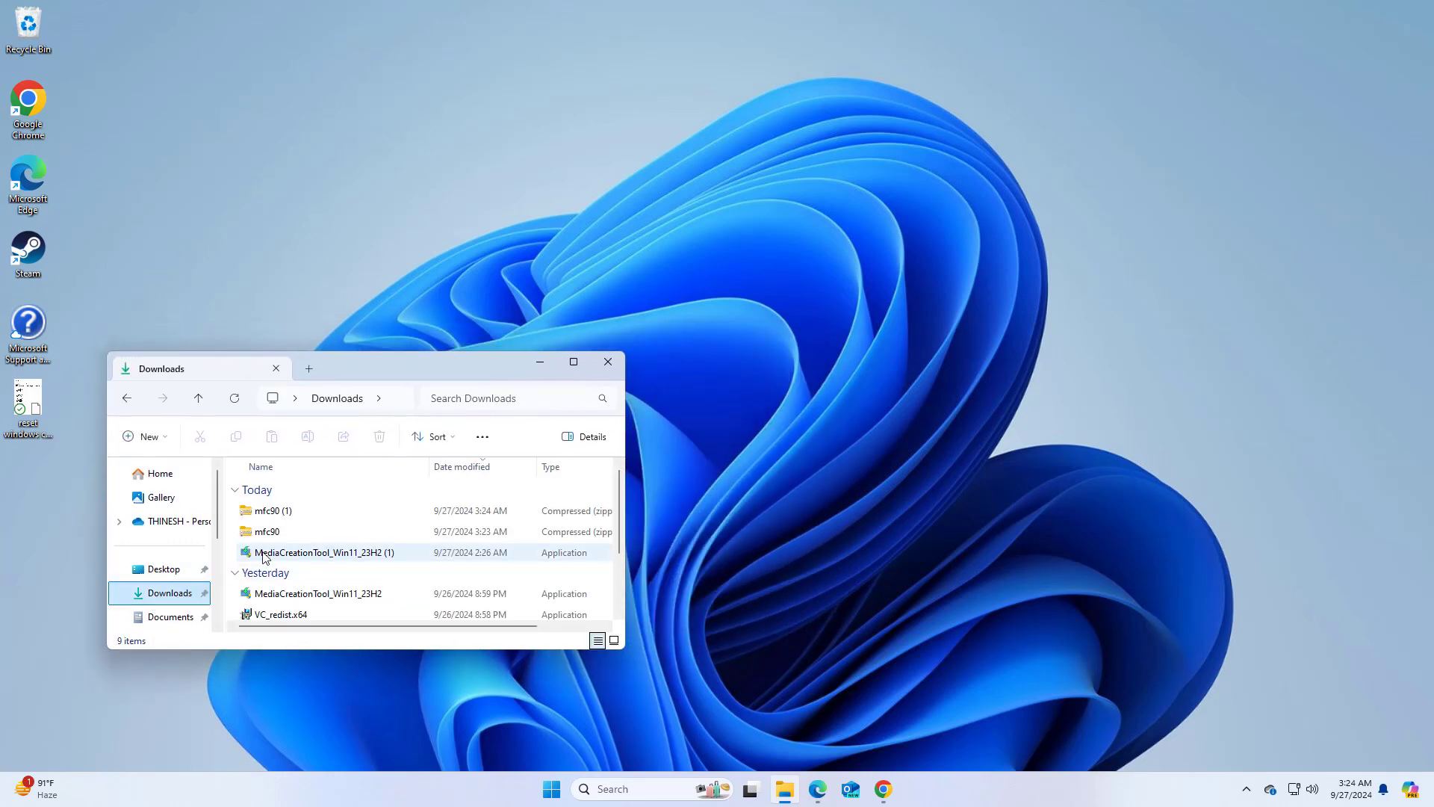
double_click(307, 533)
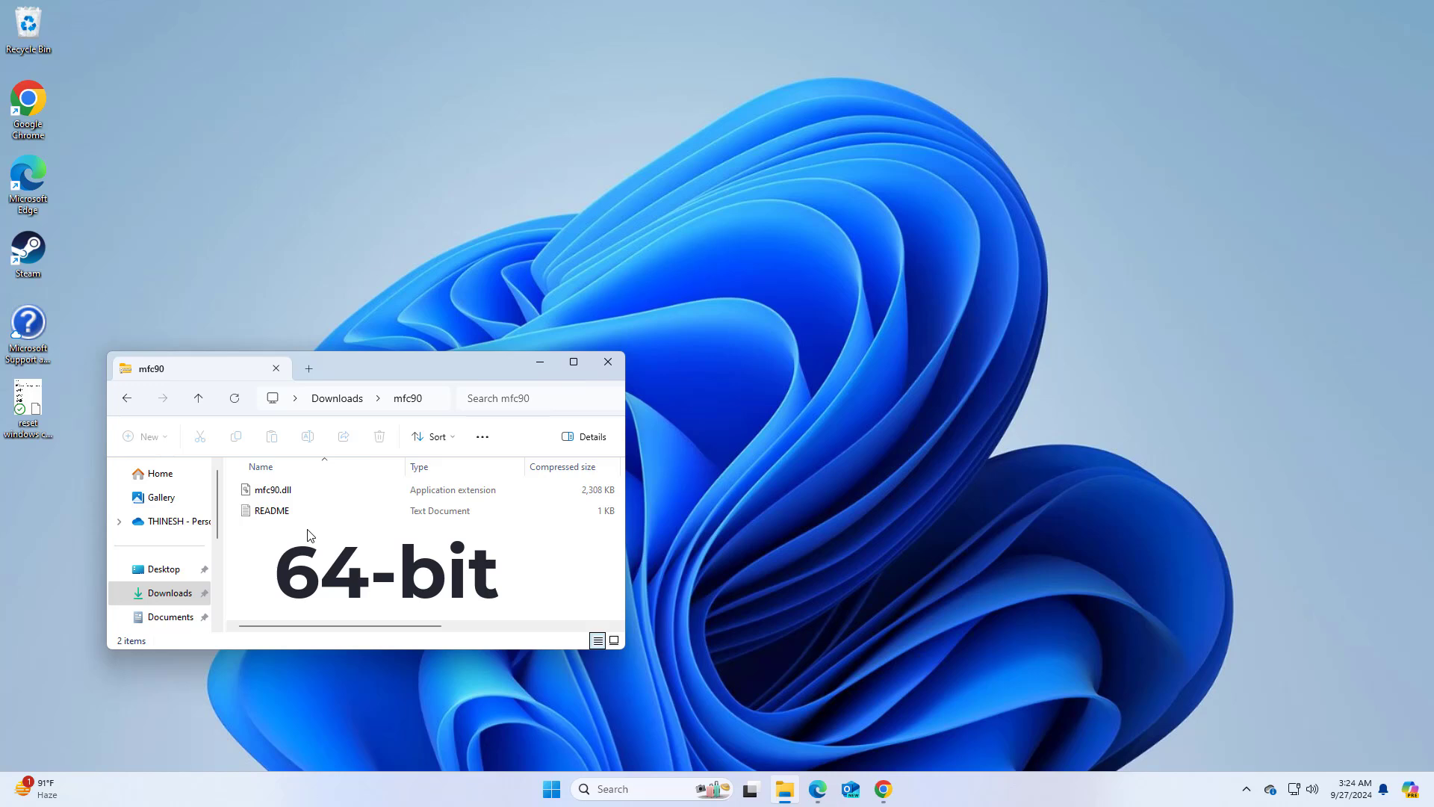
- Open a second File Explorer window beside the first and show the contents of the mfc90 (1) archive in Downloads
left_click(781, 790)
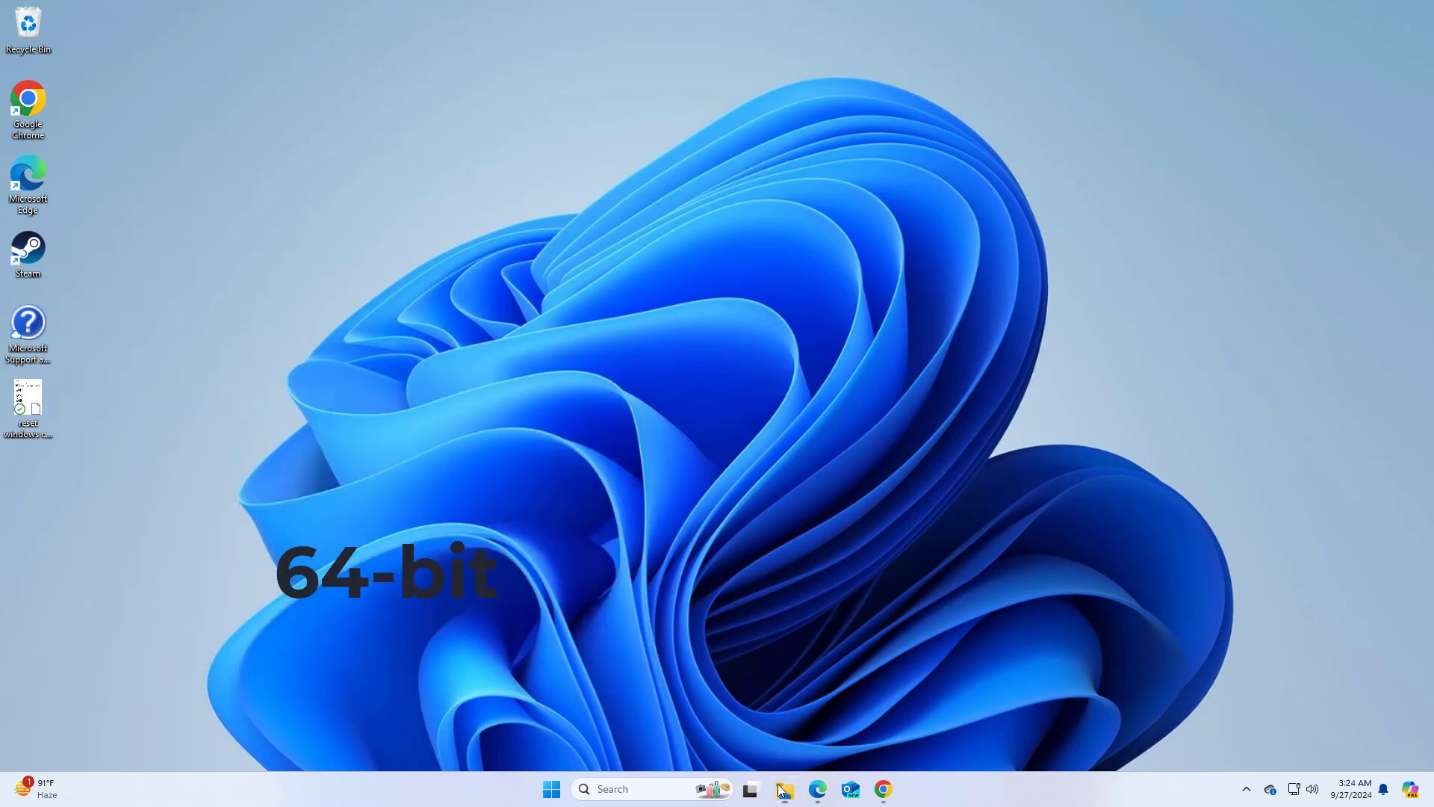
left_click(780, 790)
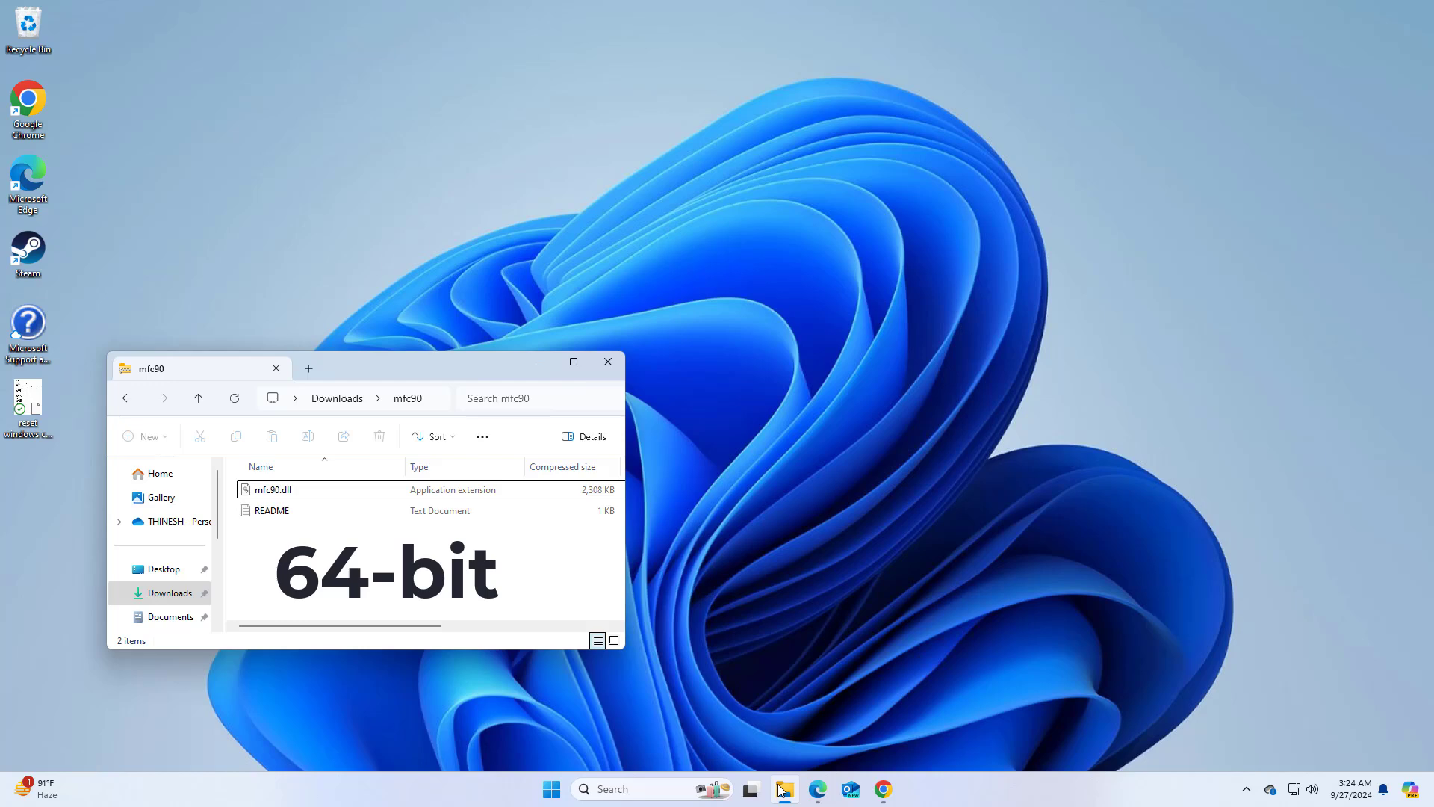
left_click(311, 368)
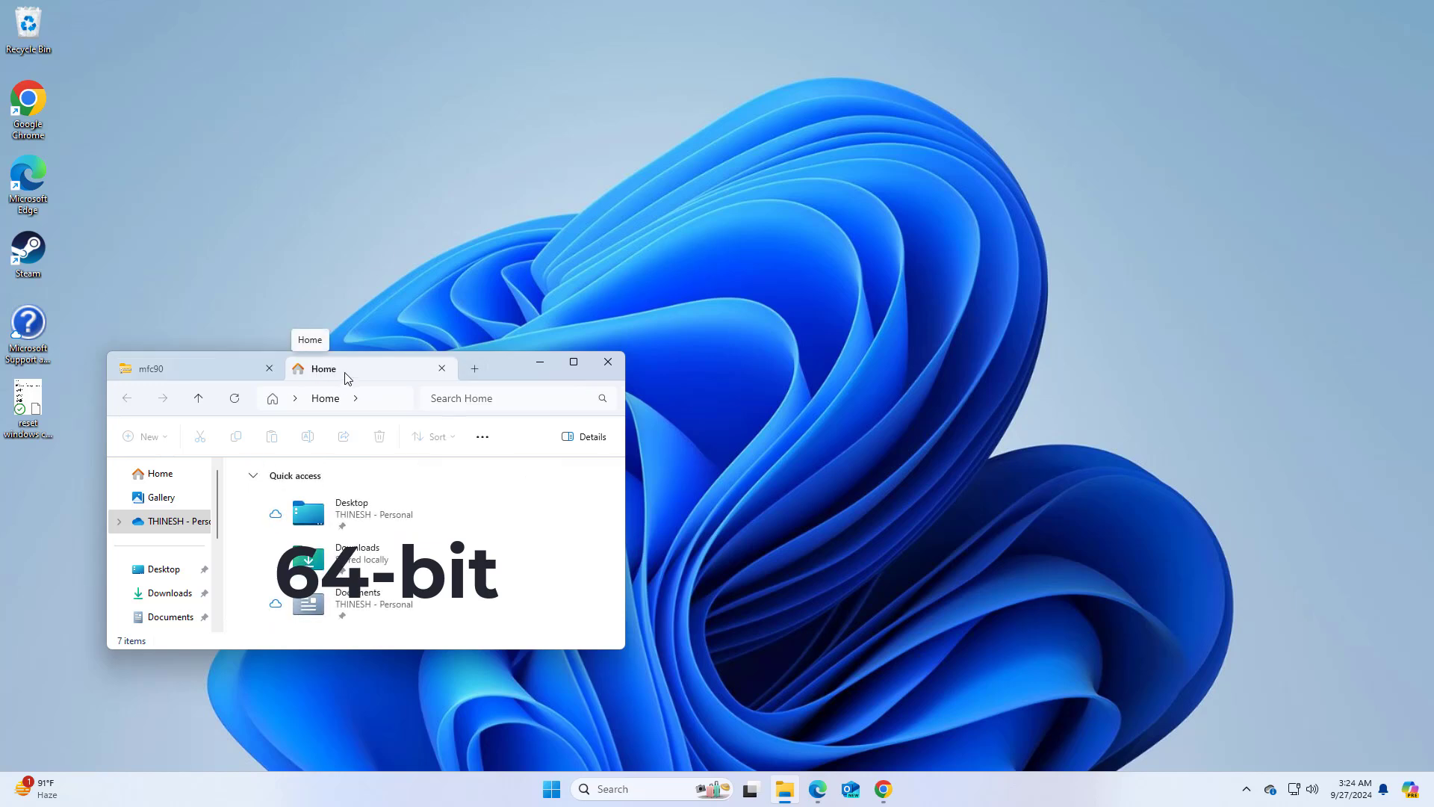
left_click_drag(341, 373, 823, 437)
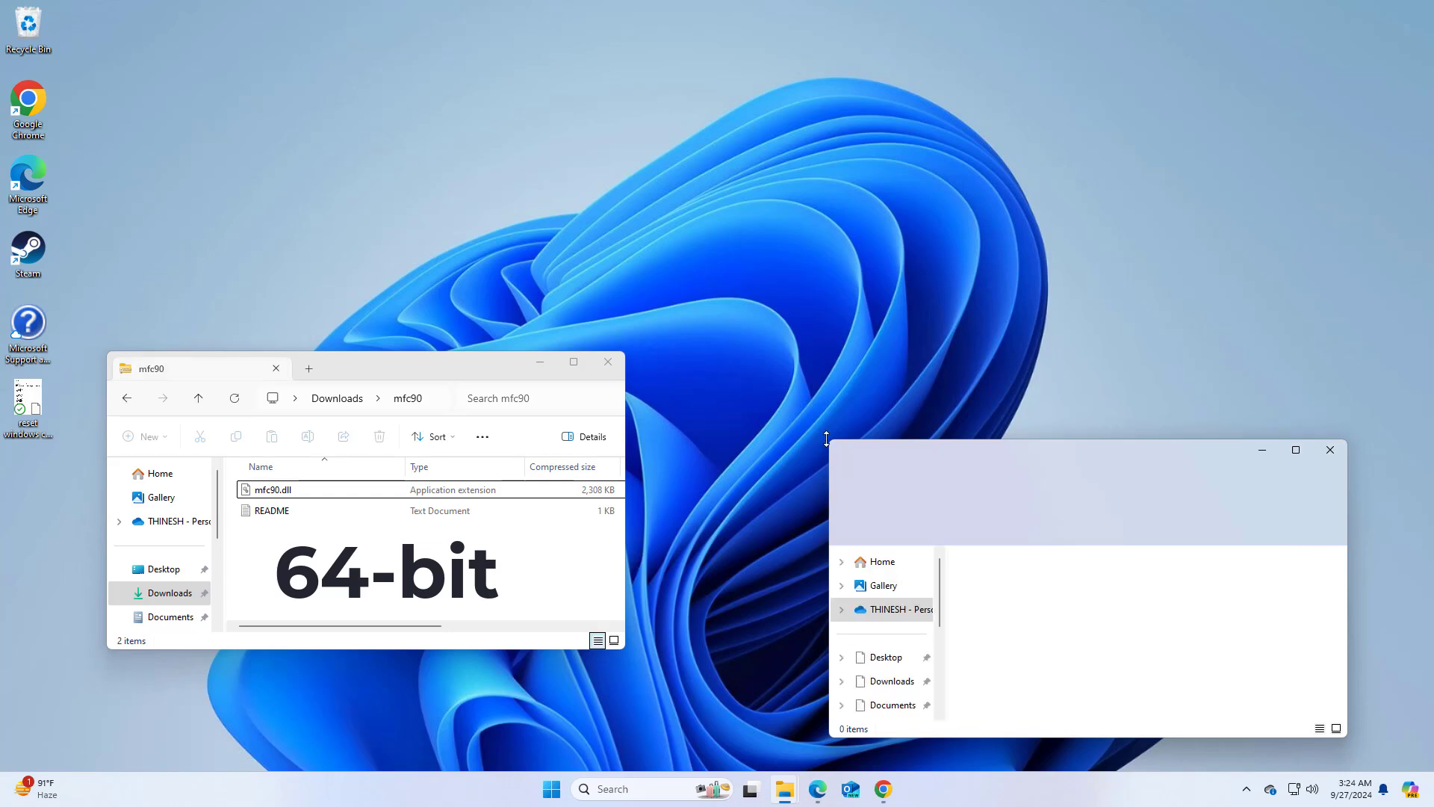
left_click_drag(1064, 468, 946, 359)
left_click(783, 580)
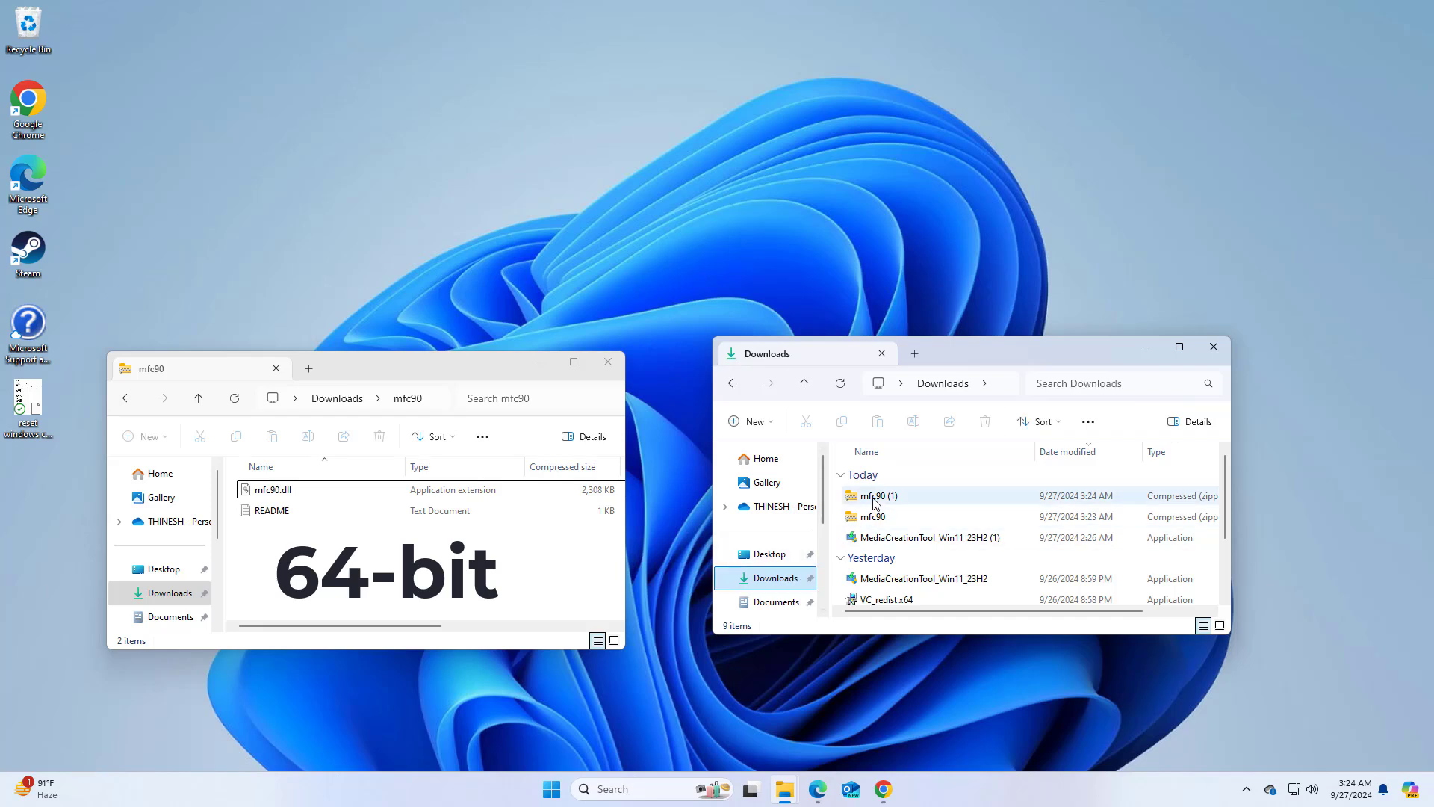
double_click(872, 496)
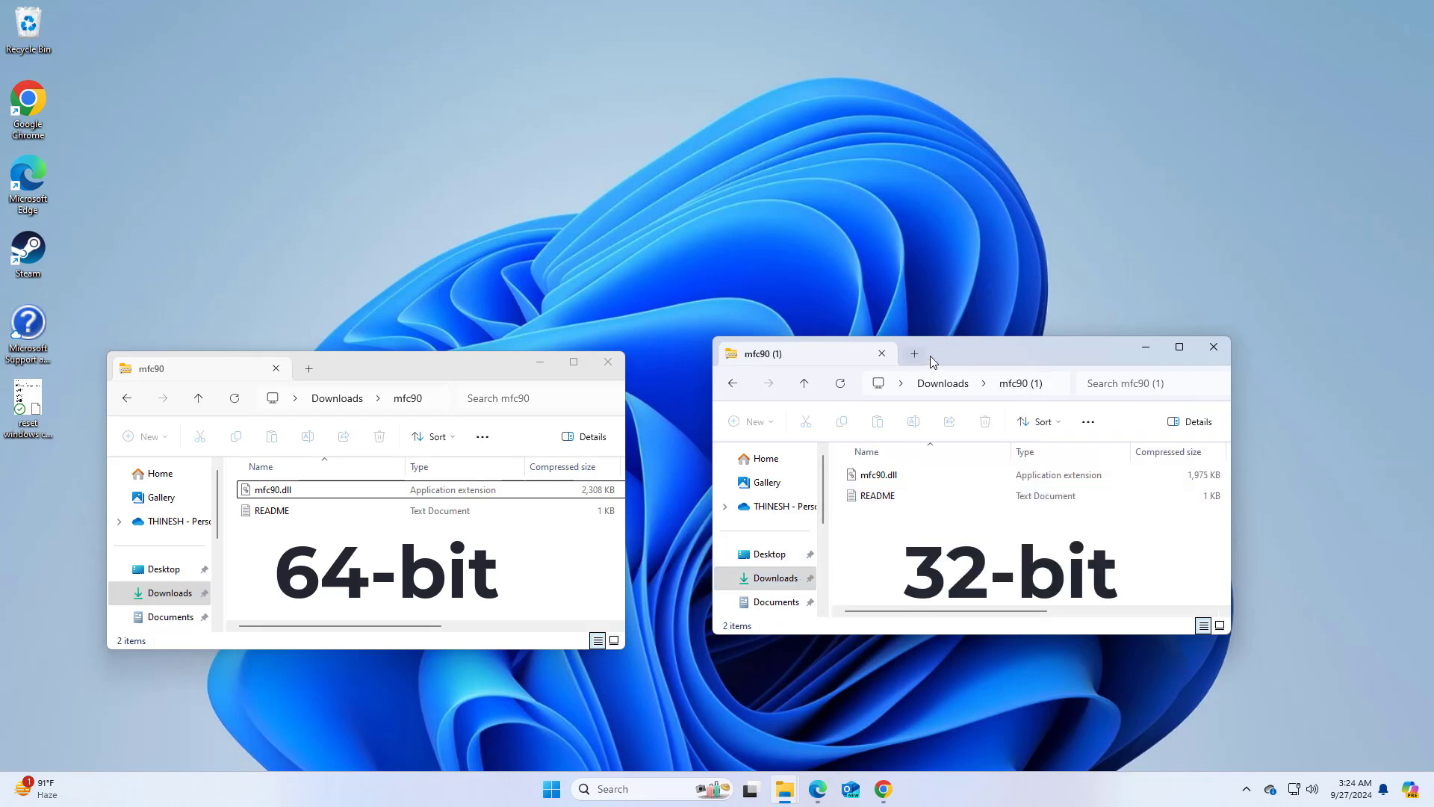
left_click_drag(931, 355, 924, 378)
left_click(956, 312)
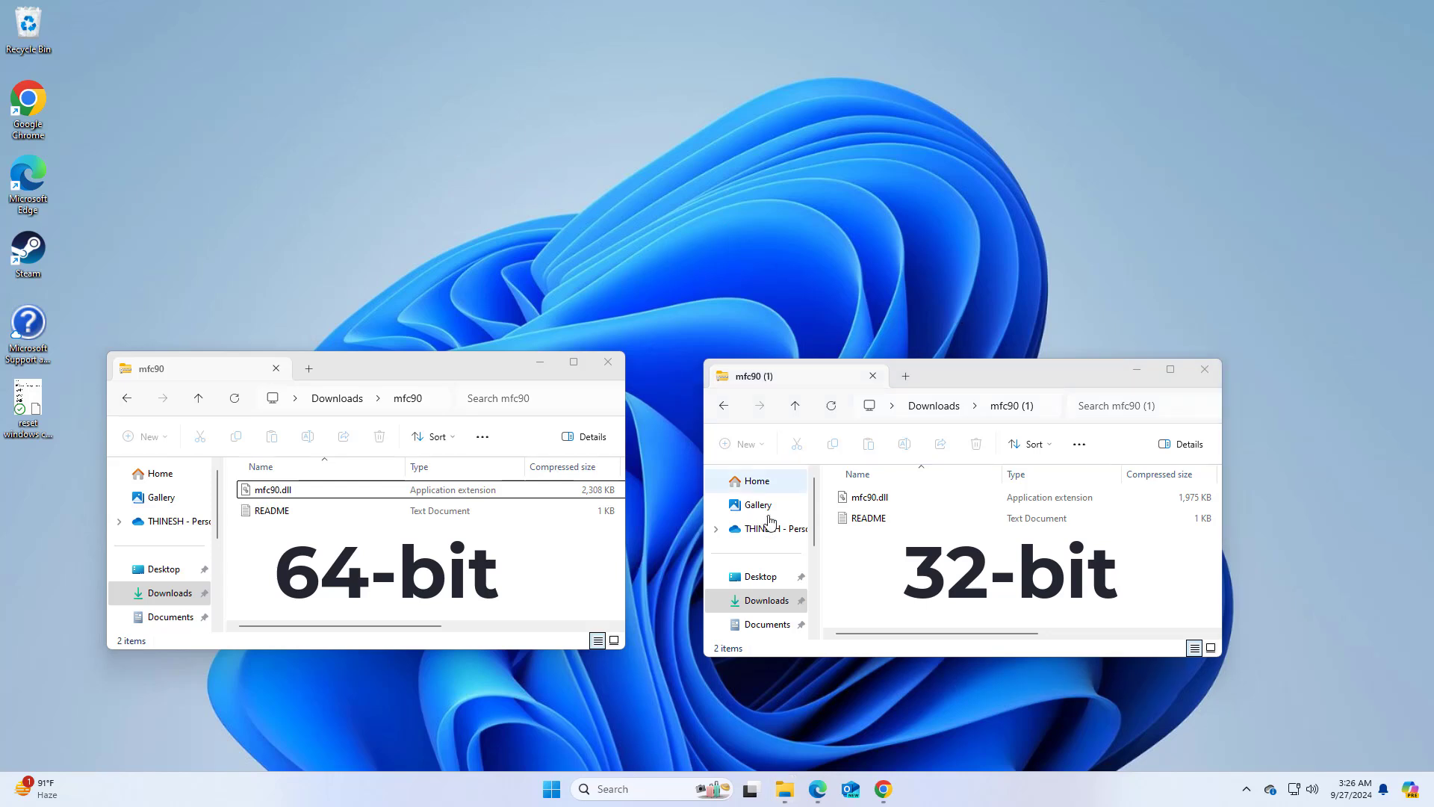
- Open a third File Explorer window above the two archive windows and show This PC in it
left_click(309, 369)
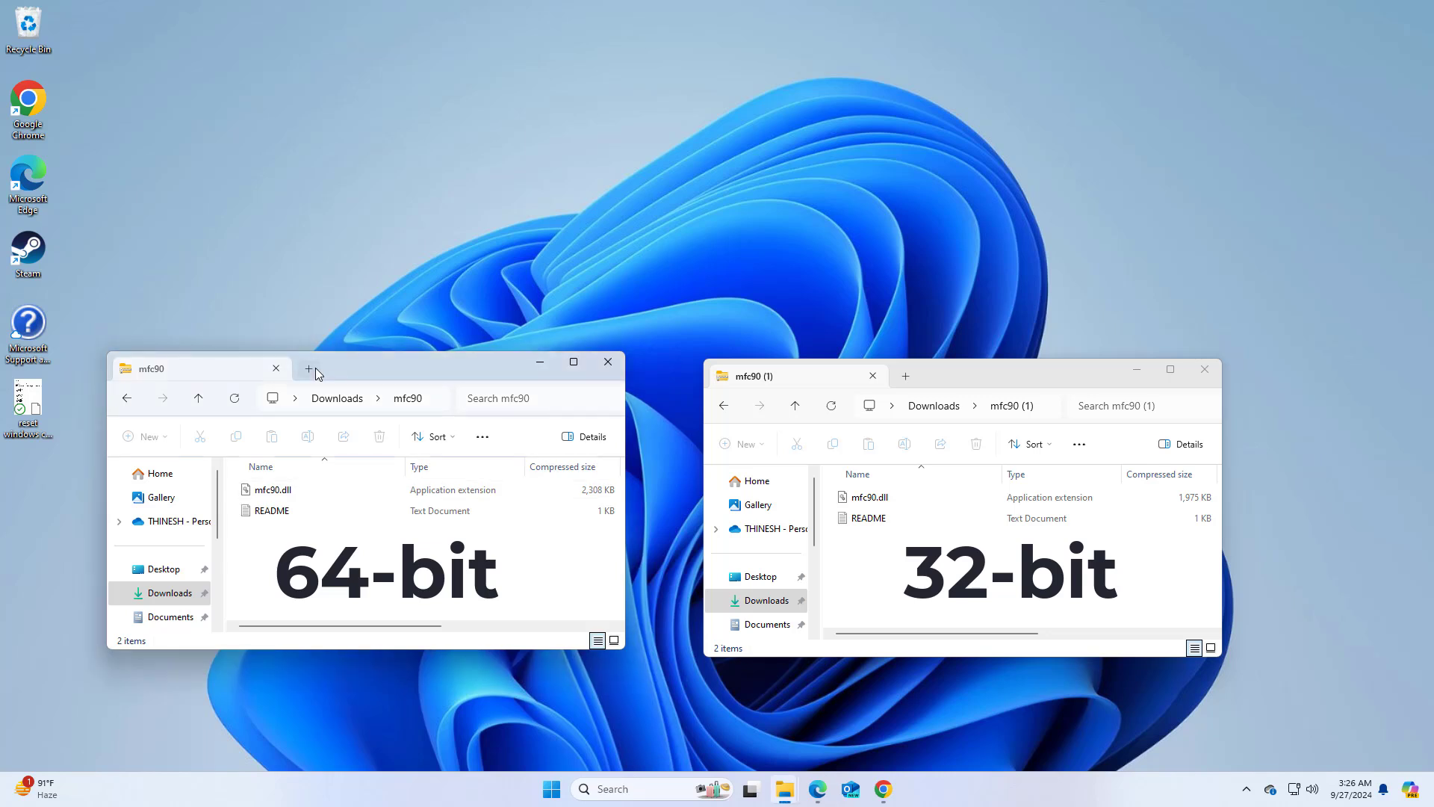
left_click_drag(333, 374, 663, 151)
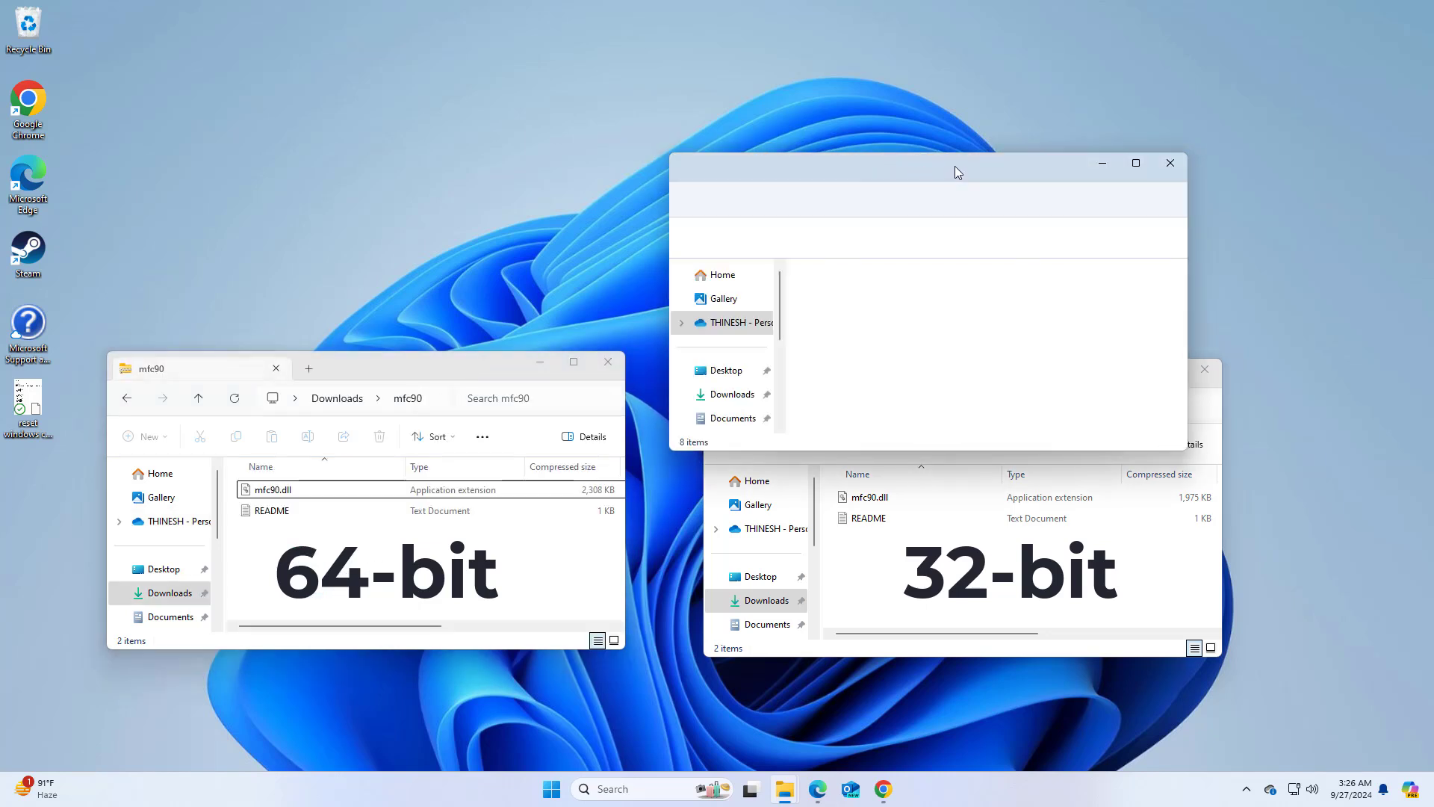
left_click_drag(984, 164, 756, 42)
left_click_drag(553, 195, 552, 277)
left_click(504, 241)
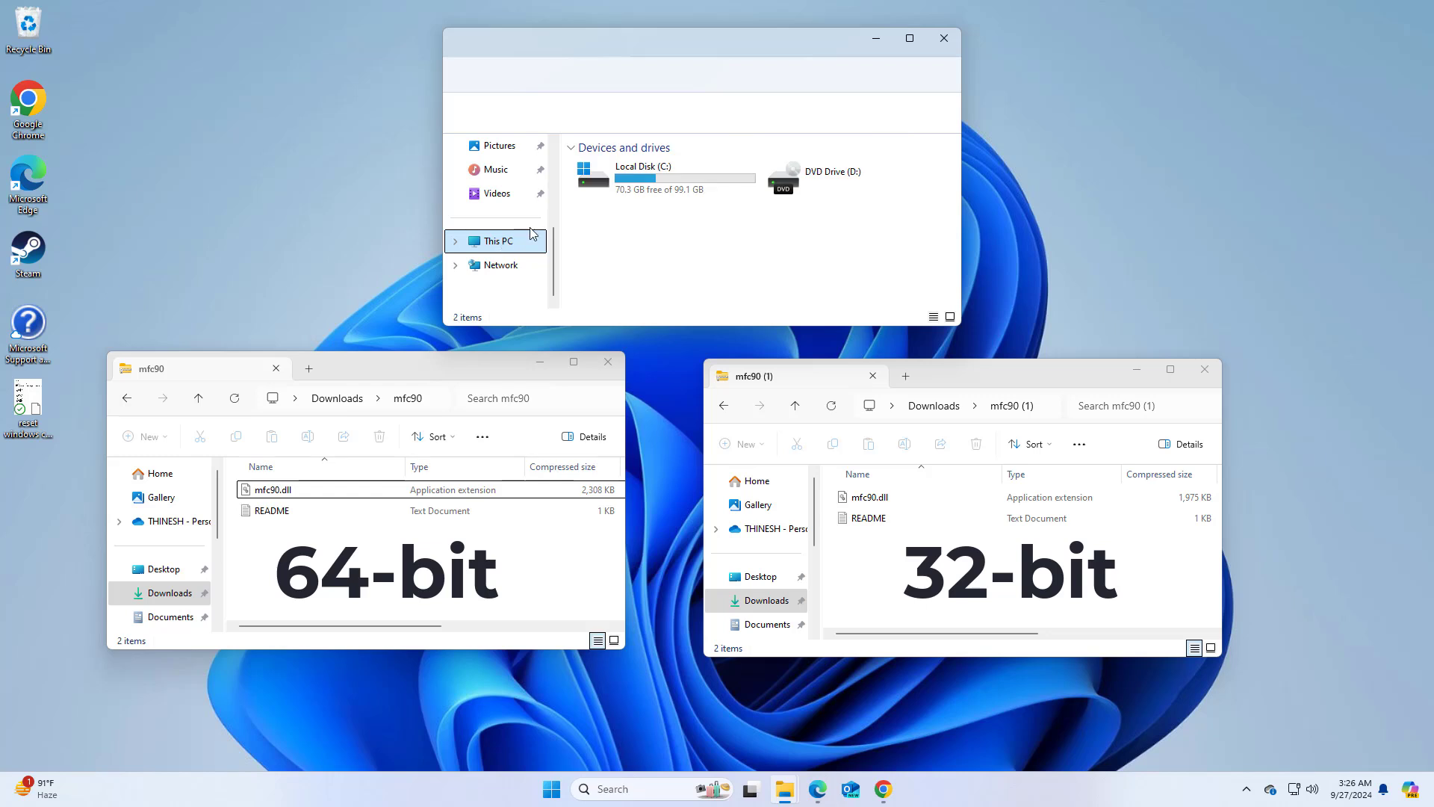
- Open the Windows folder on Local Disk (C:) in the third File Explorer window
left_click(668, 180)
double_click(668, 180)
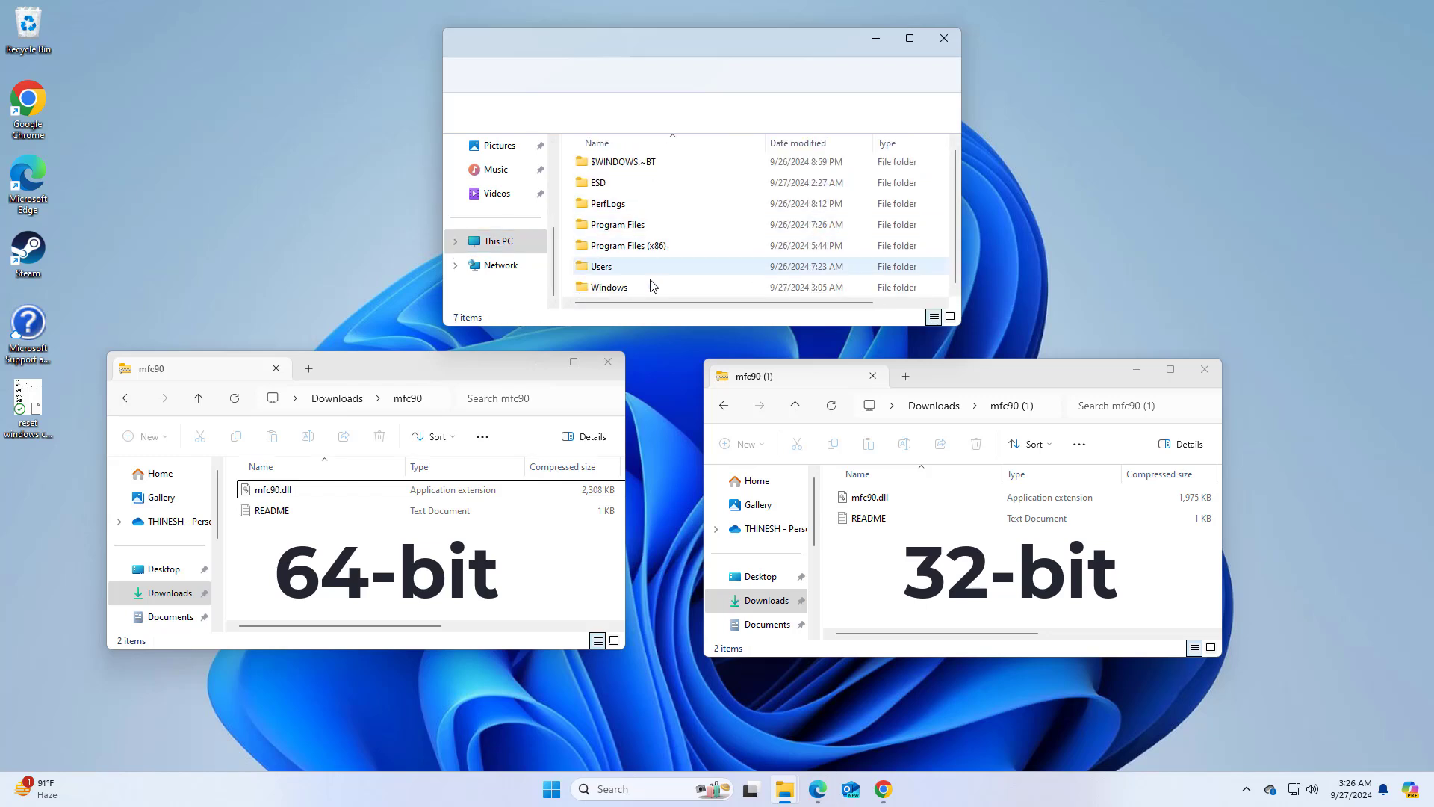
left_click(649, 287)
double_click(633, 288)
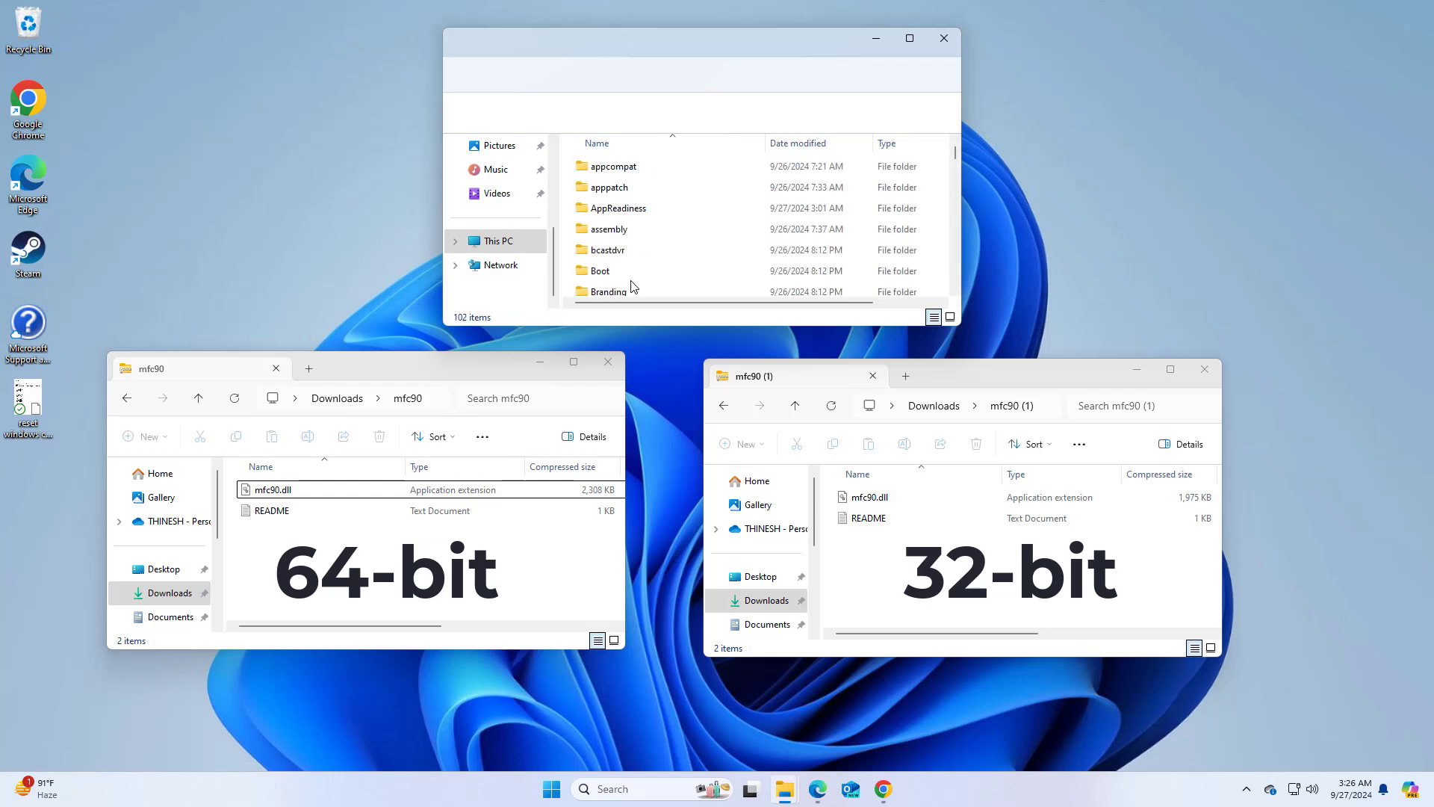
- Find and select the System32 folder inside the Windows folder
scroll(673, 222, "down", 3)
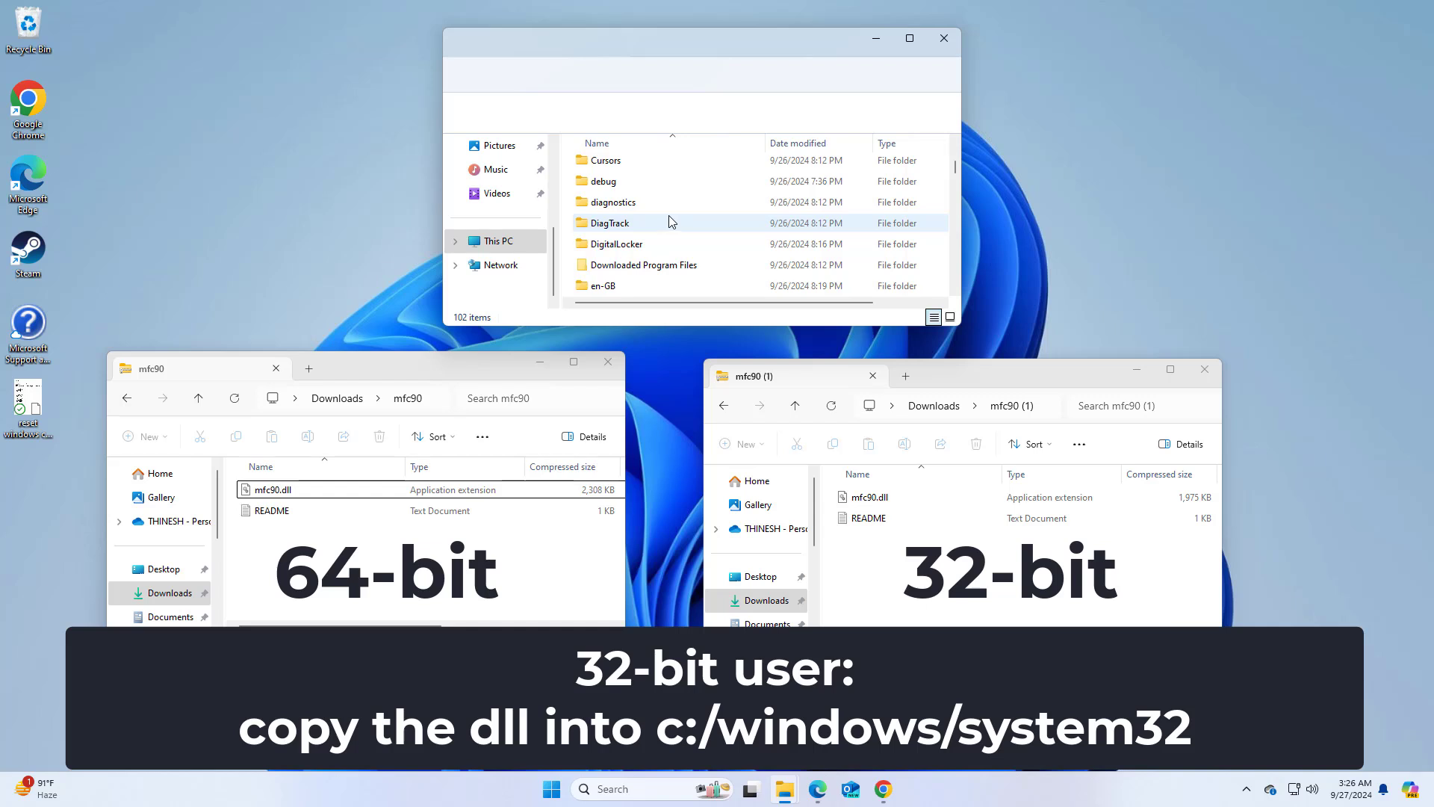
scroll(669, 221, "down", 3)
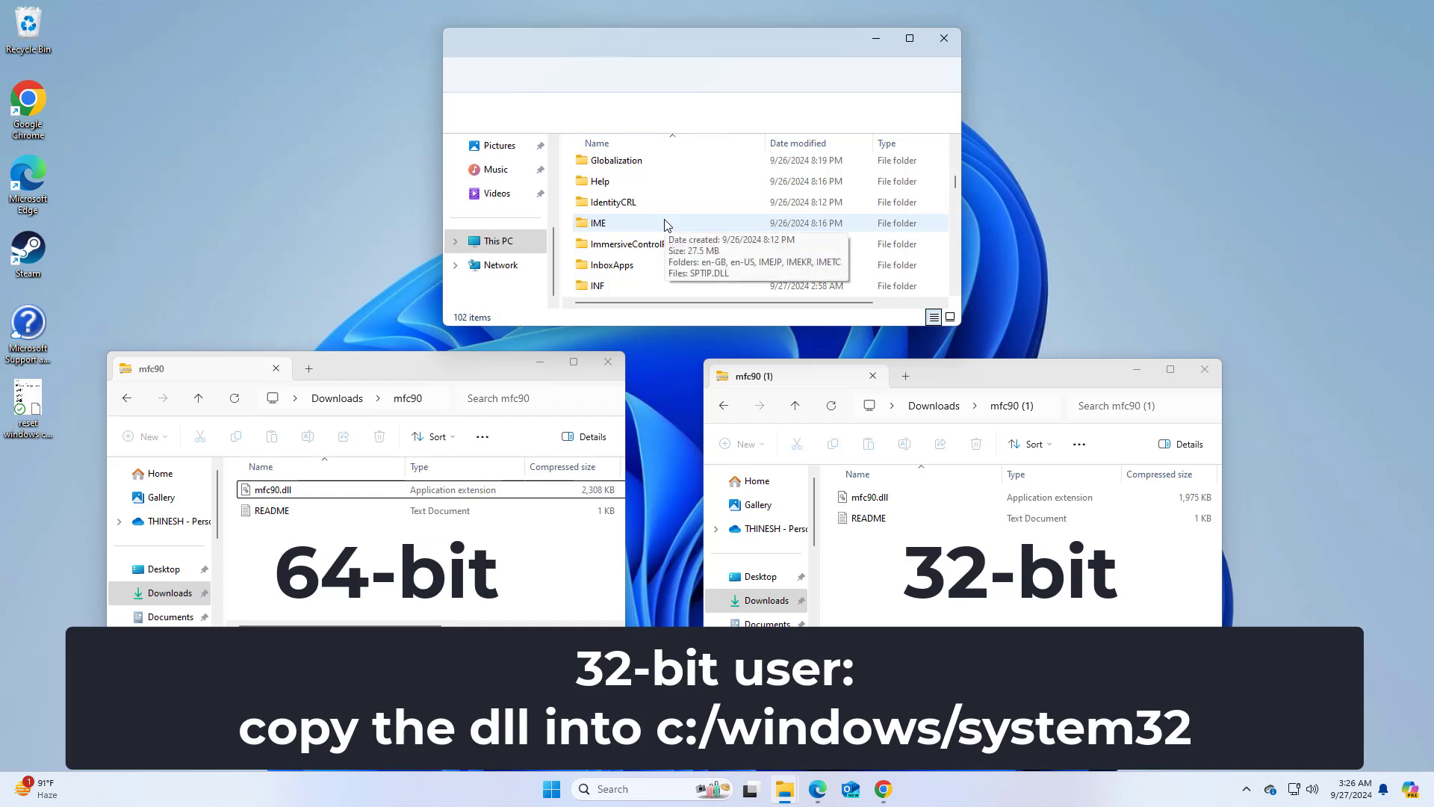
scroll(667, 224, "down", 8)
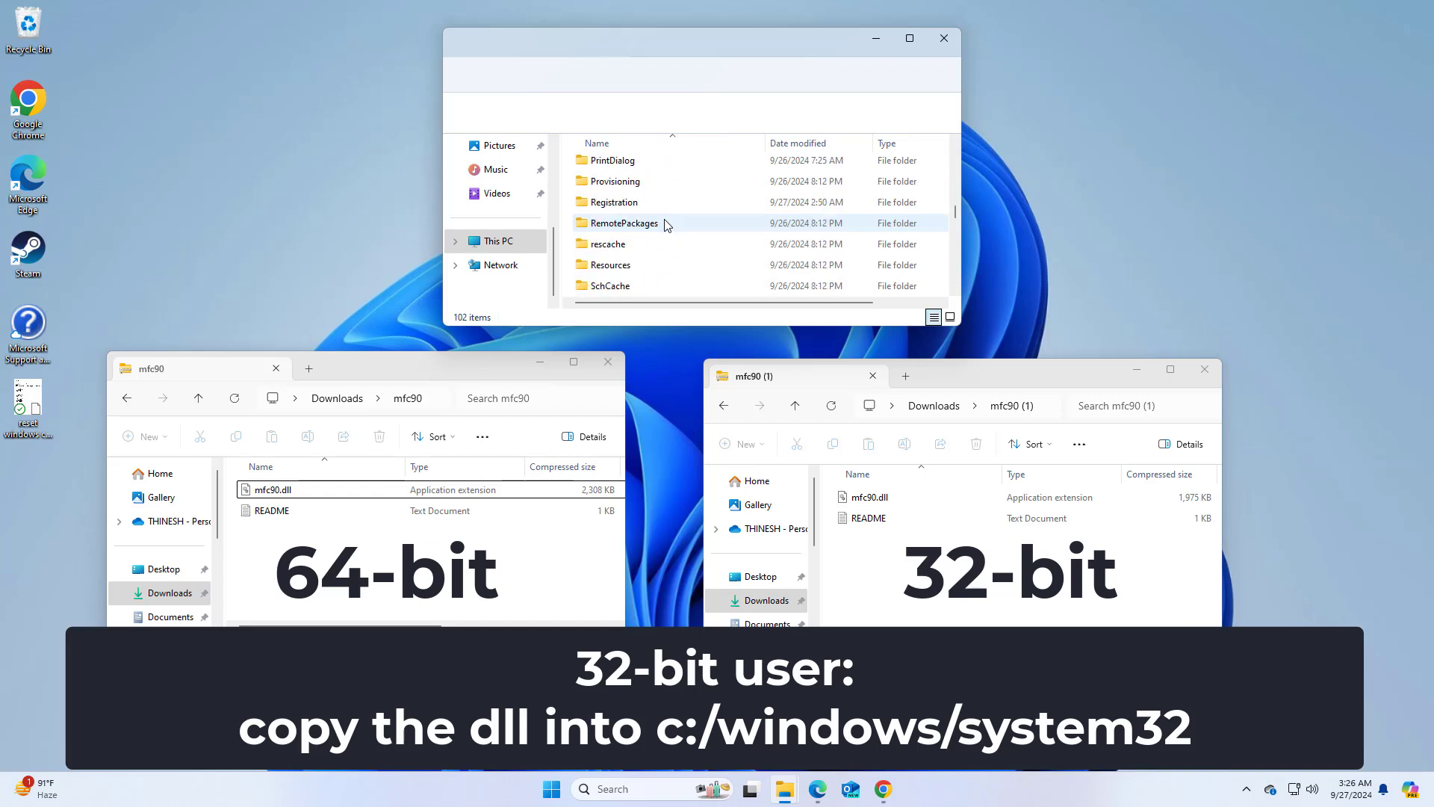
scroll(667, 225, "down", 3)
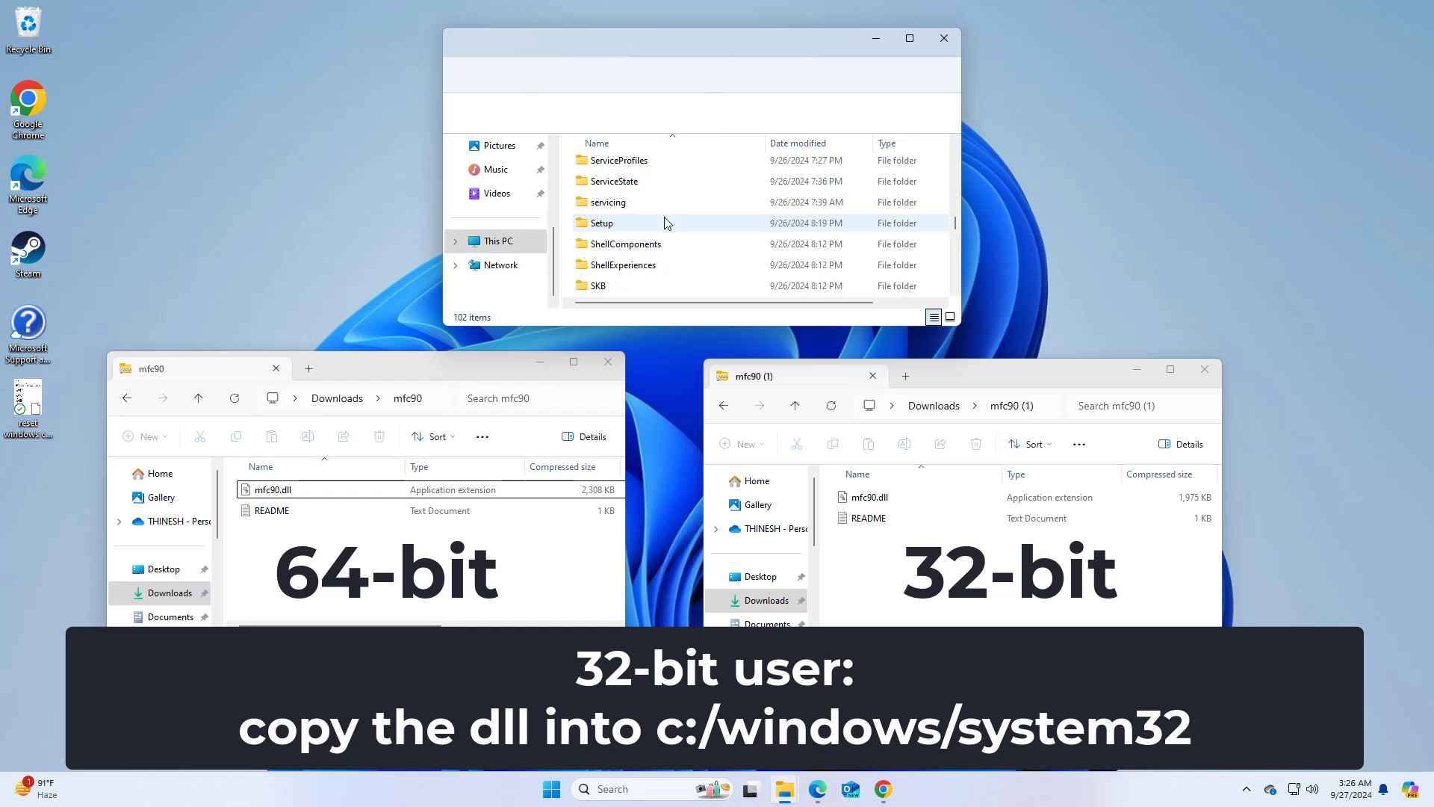
scroll(668, 223, "down", 3)
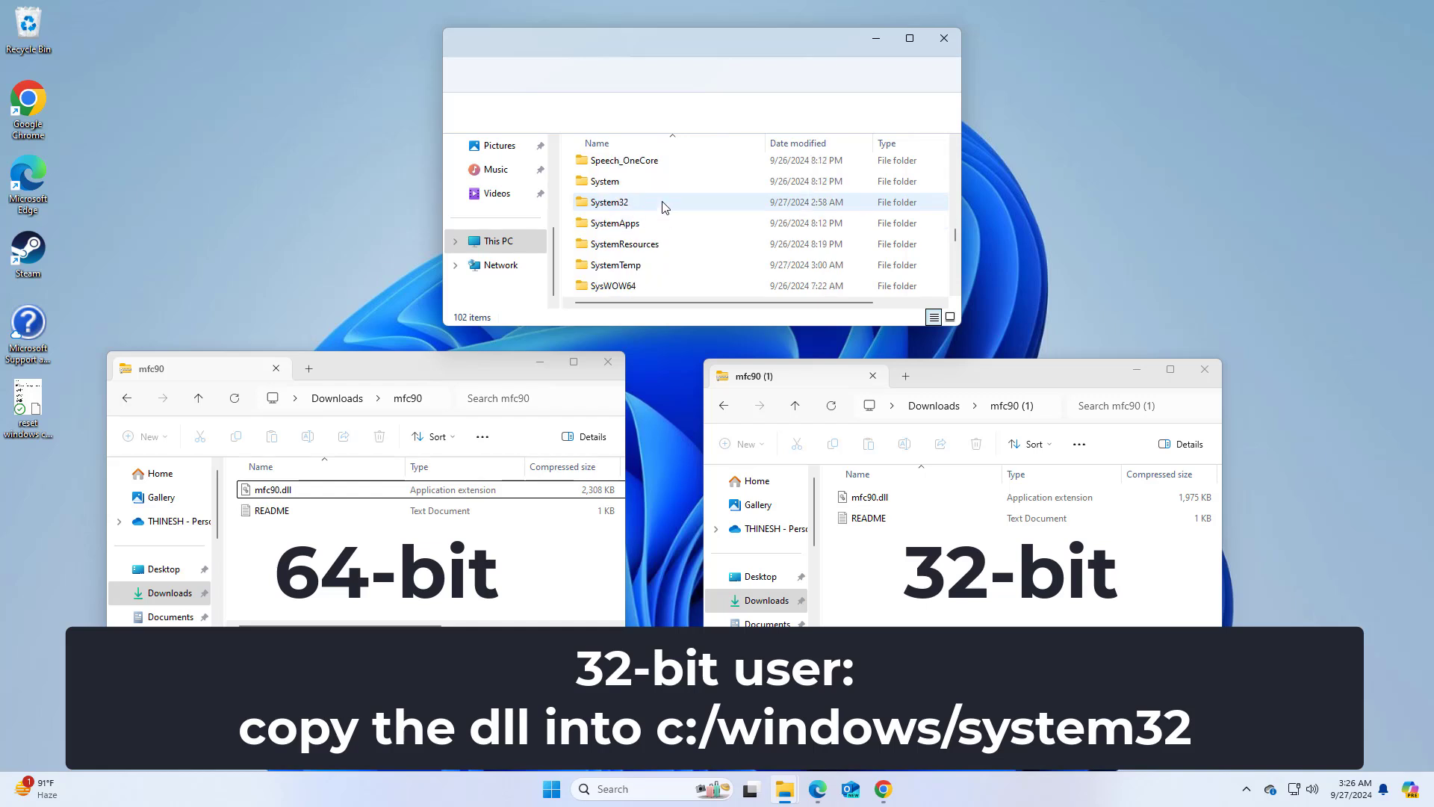
left_click(663, 204)
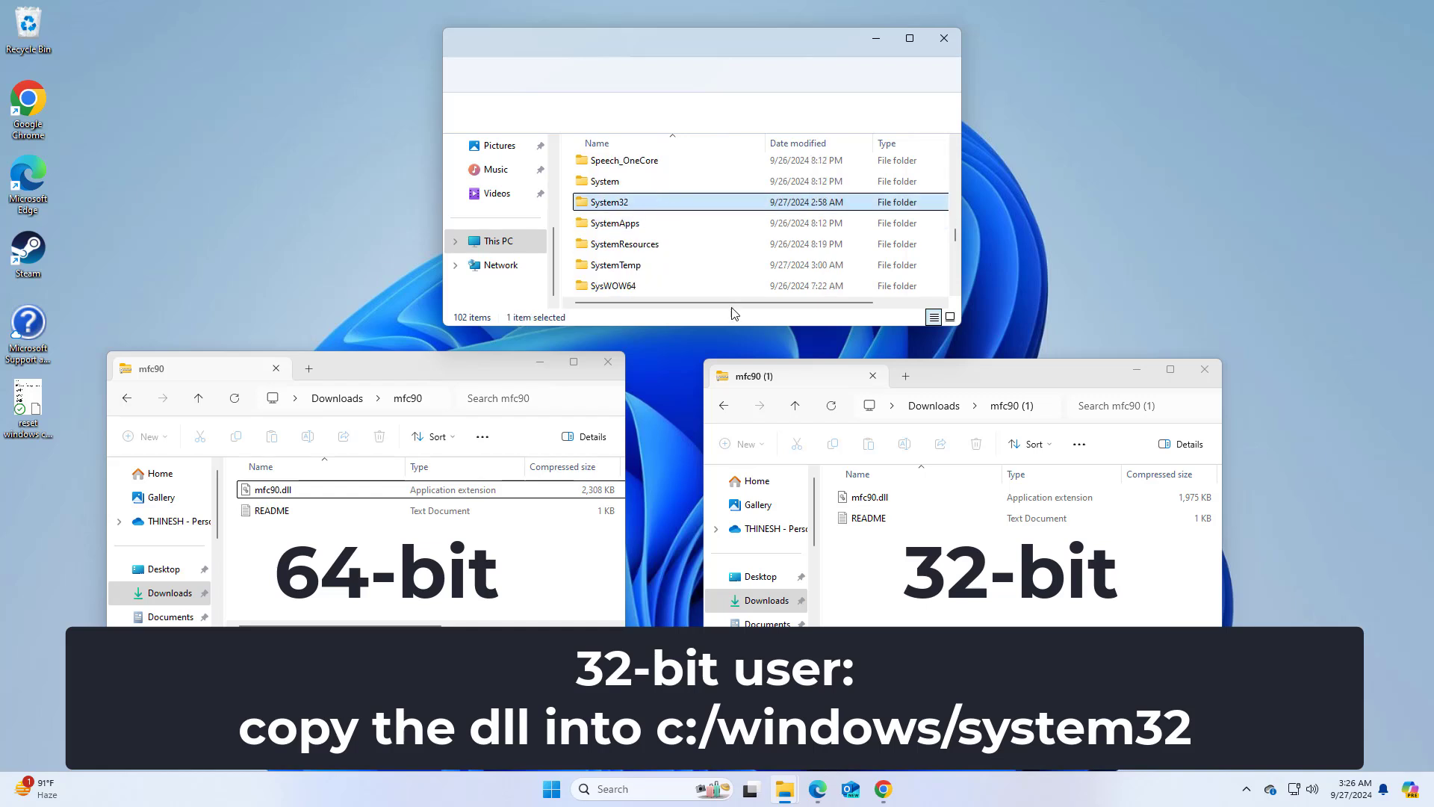
- Copy the 32-bit mfc90.dll from the mfc90 (1) archive into the System32 folder, granting administrator permission
left_click(871, 498)
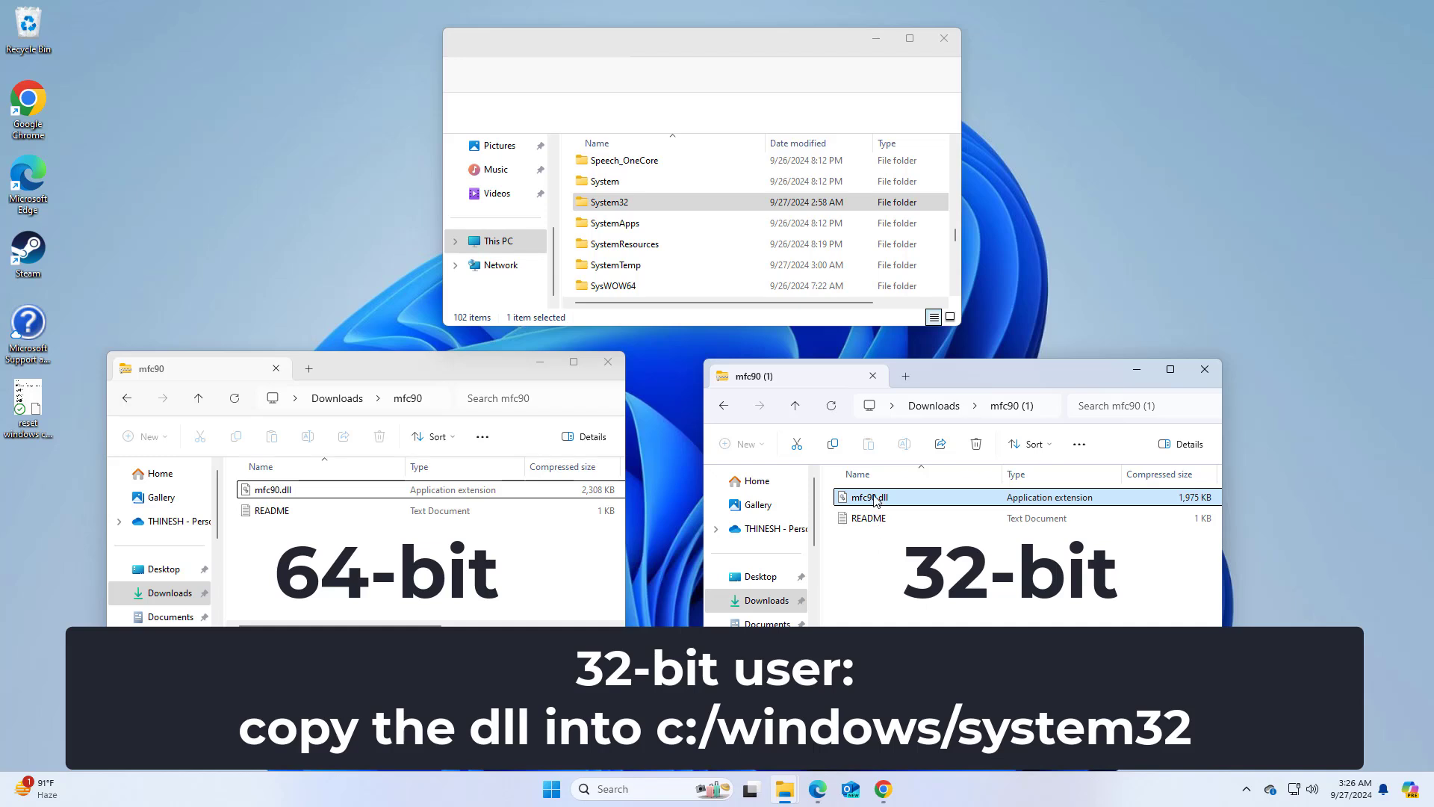
left_click_drag(736, 254, 702, 208)
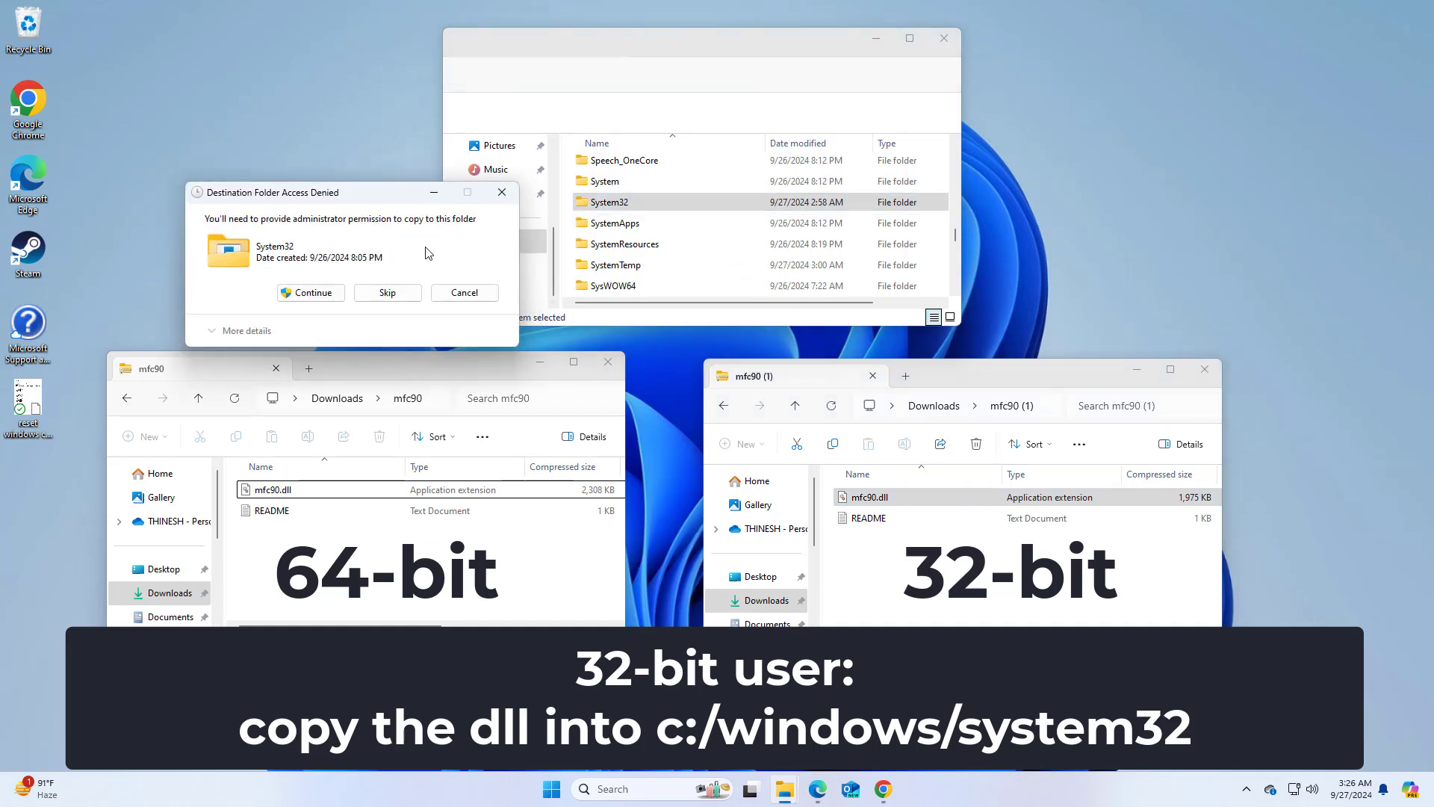
left_click(323, 295)
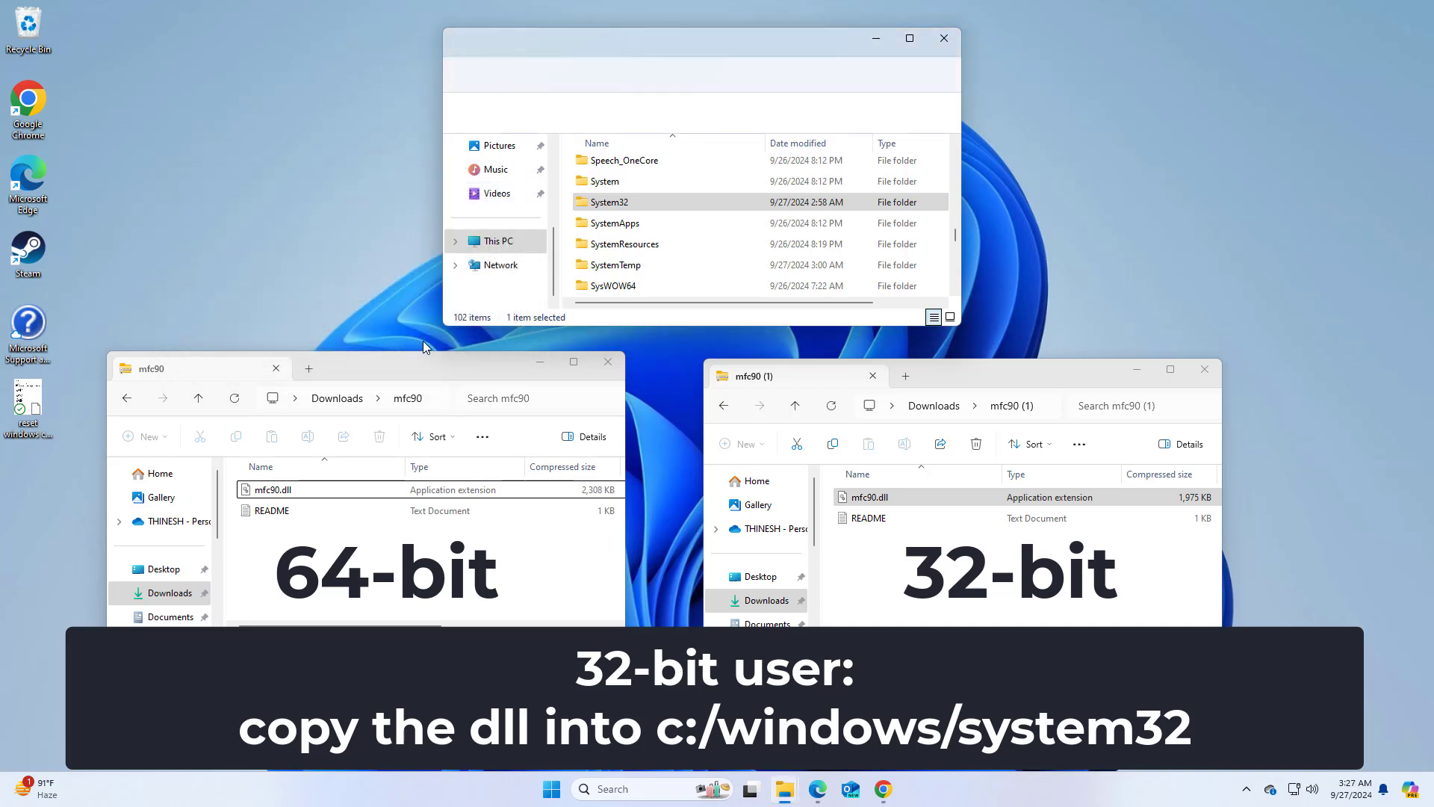
- Copy the 64-bit mfc90.dll from the mfc90 archive into System32, replacing the existing file and granting administrator permission
left_click(407, 497)
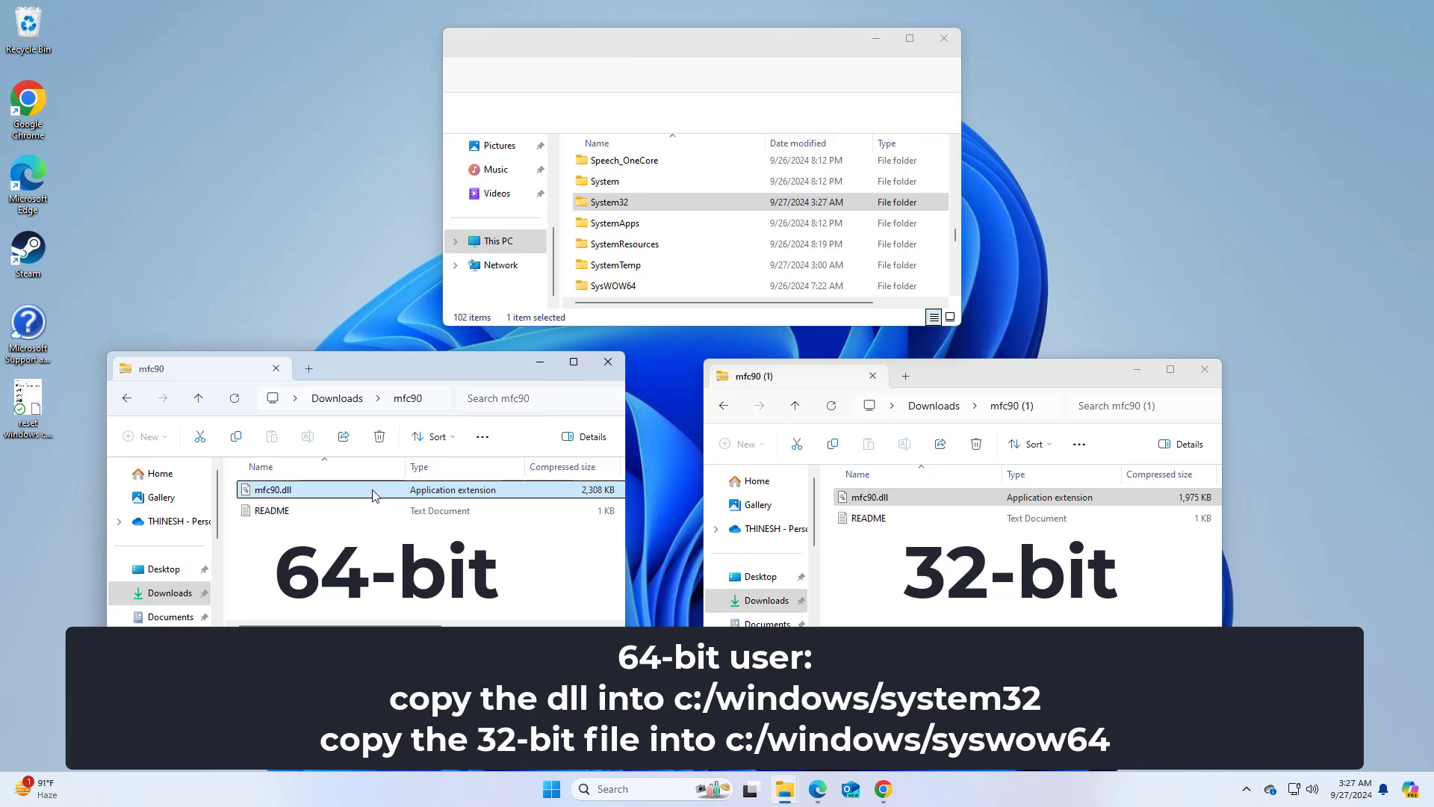
left_click_drag(373, 496, 633, 204)
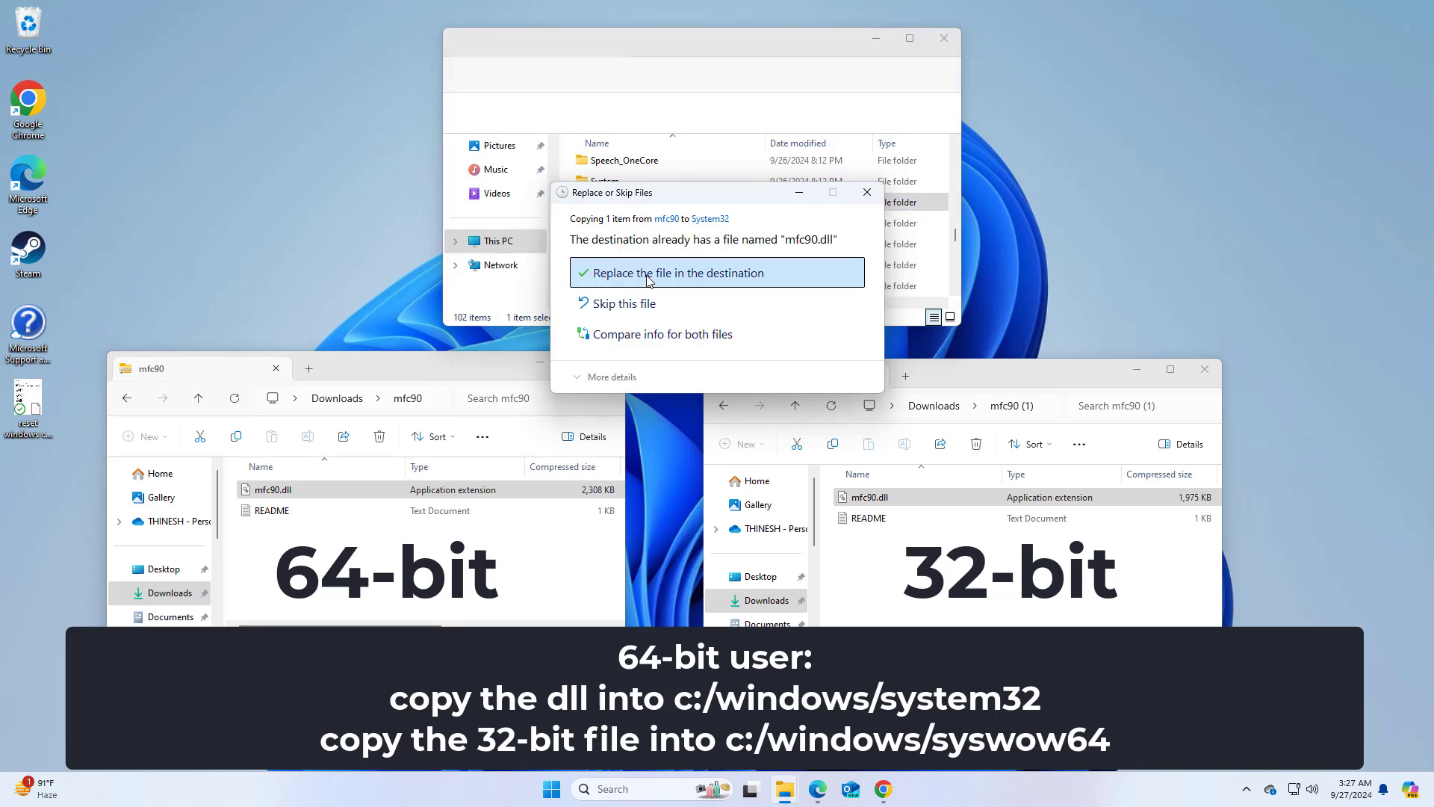
left_click(647, 277)
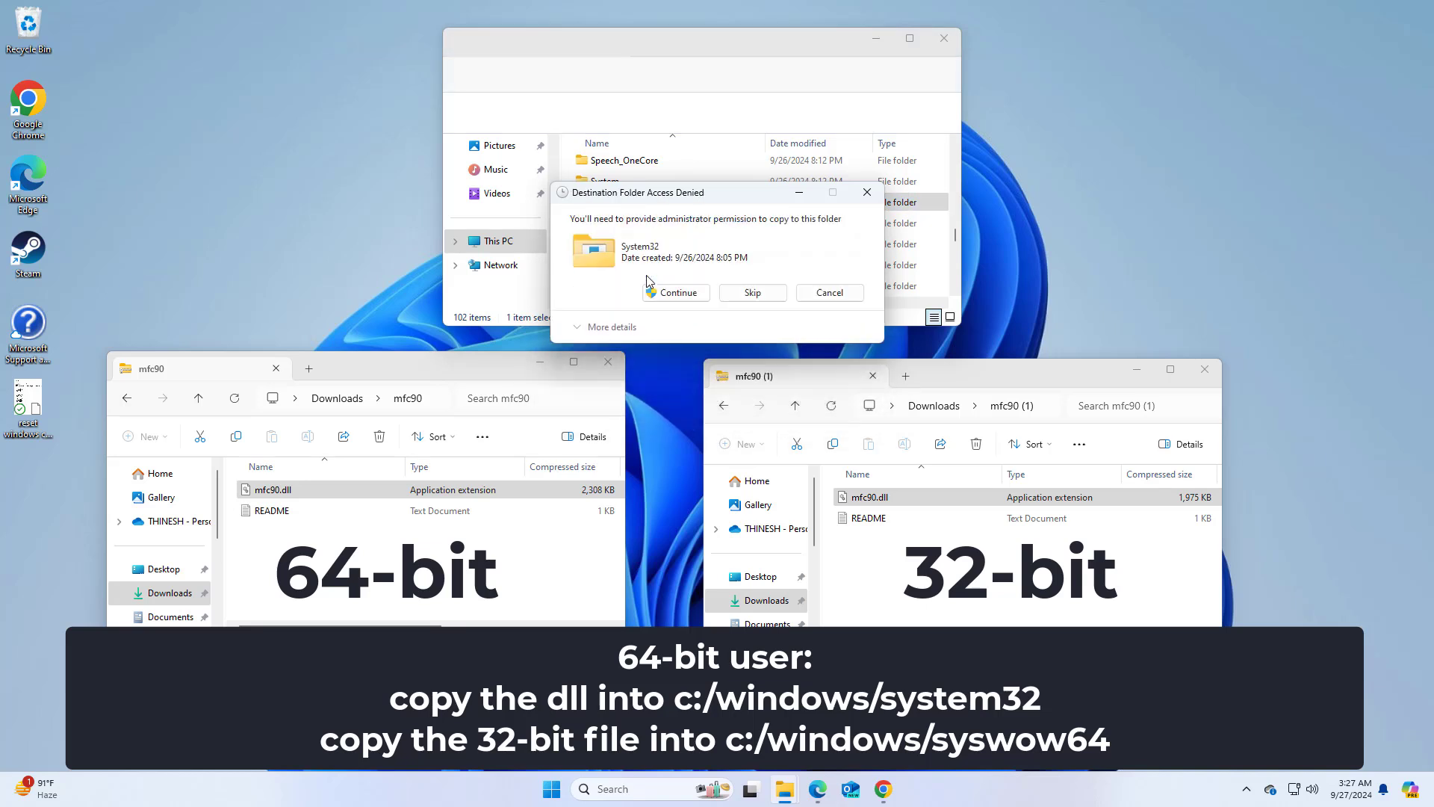
left_click(663, 292)
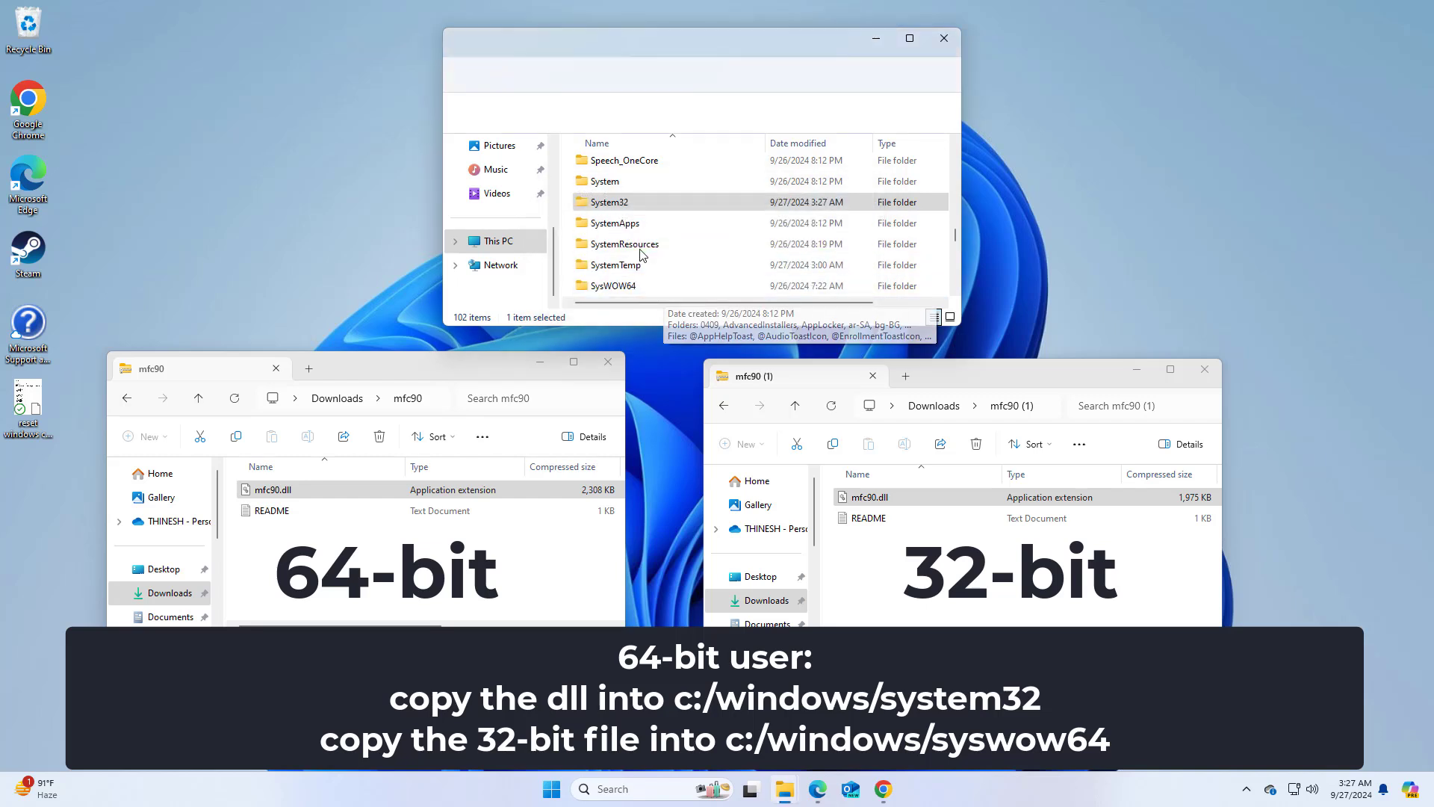
- Copy the 32-bit mfc90.dll from the mfc90 (1) archive into the SysWOW64 folder, granting administrator permission
left_click(646, 289)
scroll(646, 290, "down", 1)
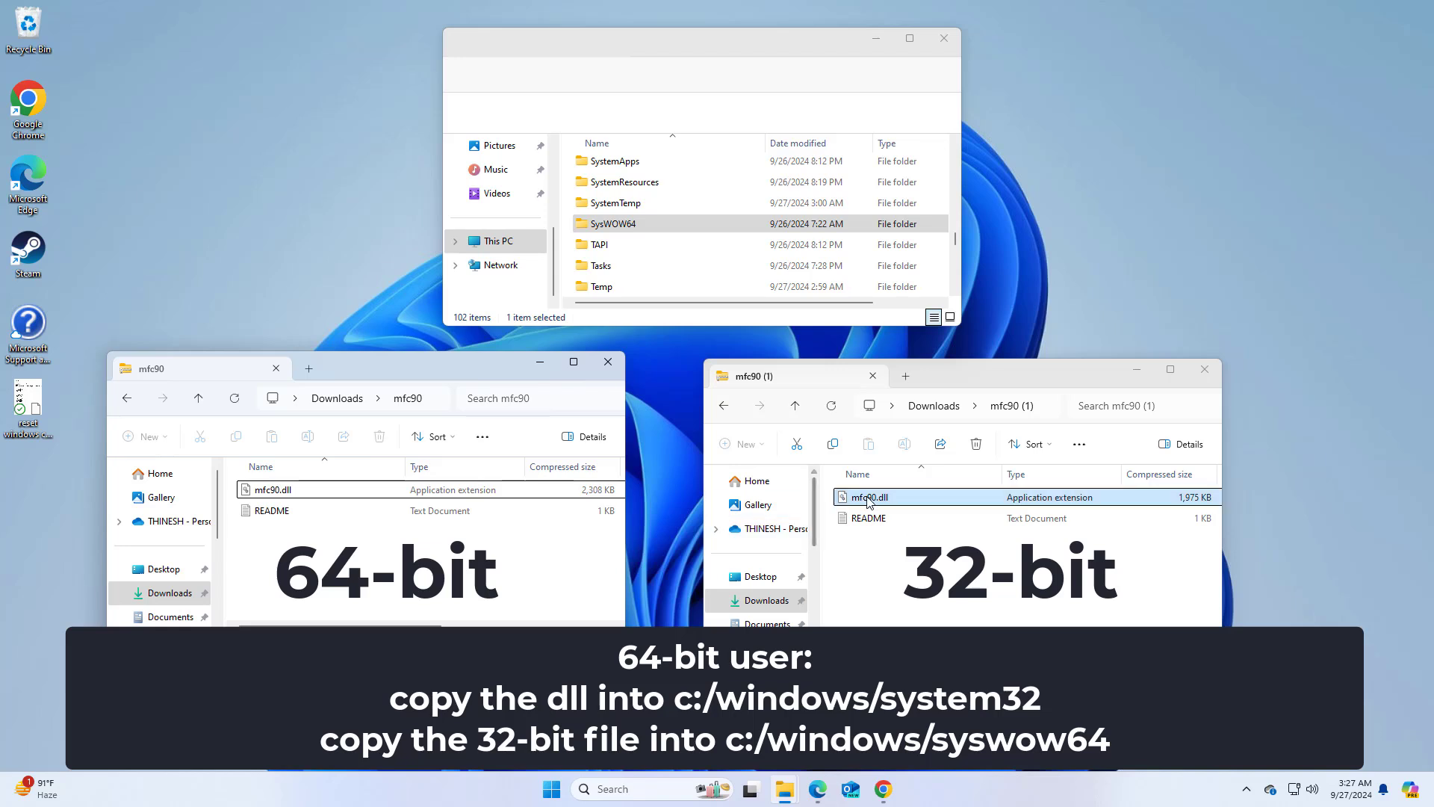
left_click_drag(866, 496, 693, 224)
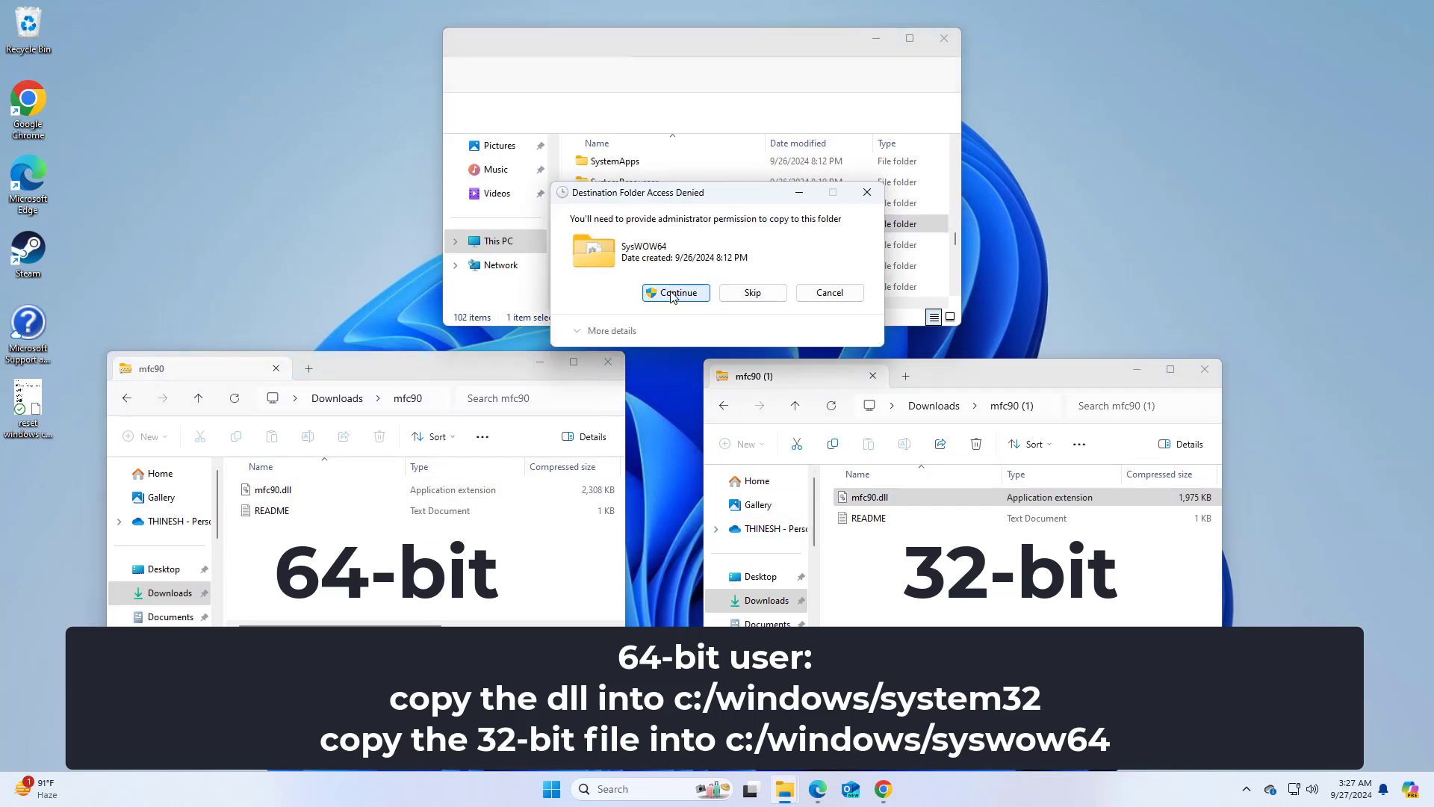
left_click(672, 293)
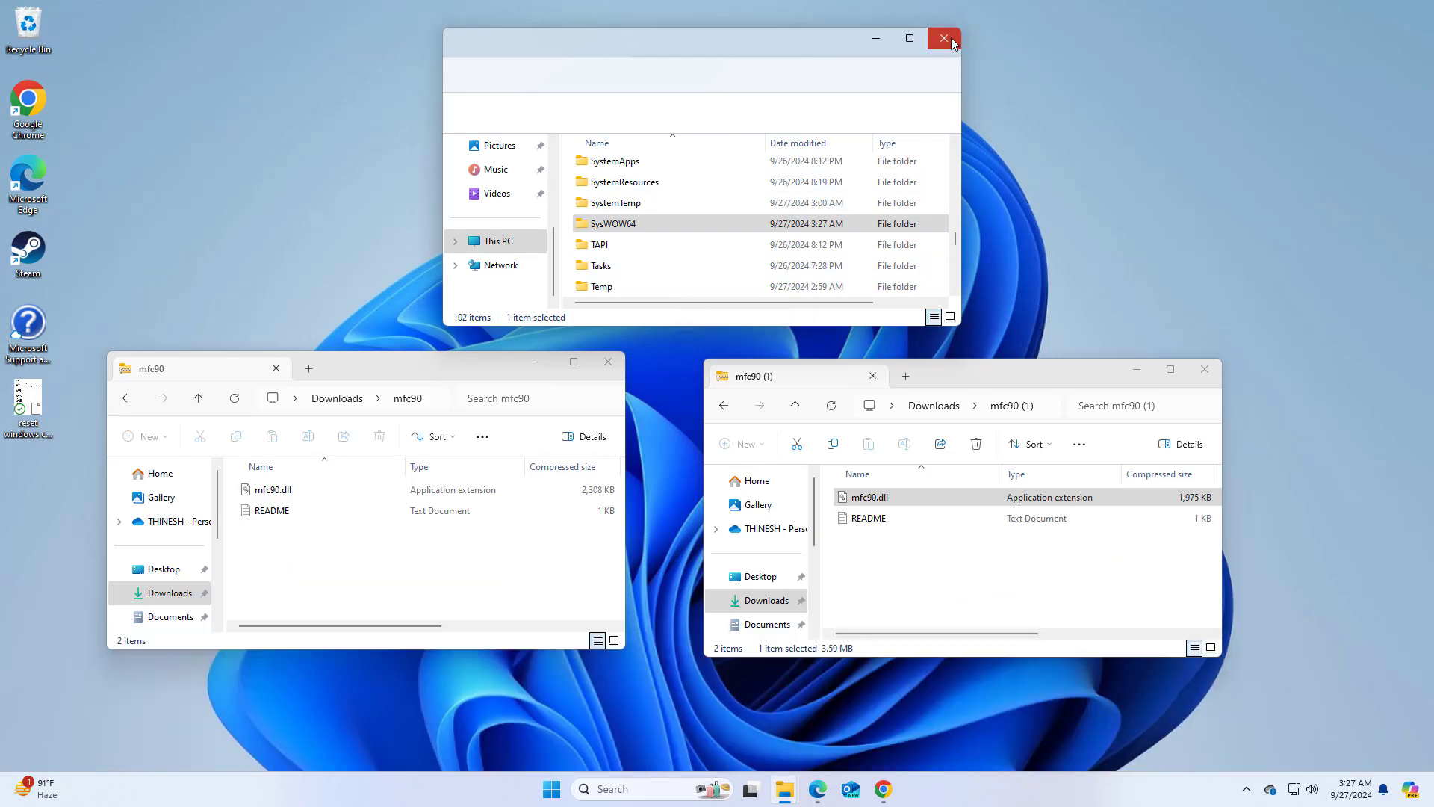
- Close the Windows folder window and both mfc90 archive windows
left_click(944, 38)
left_click(610, 365)
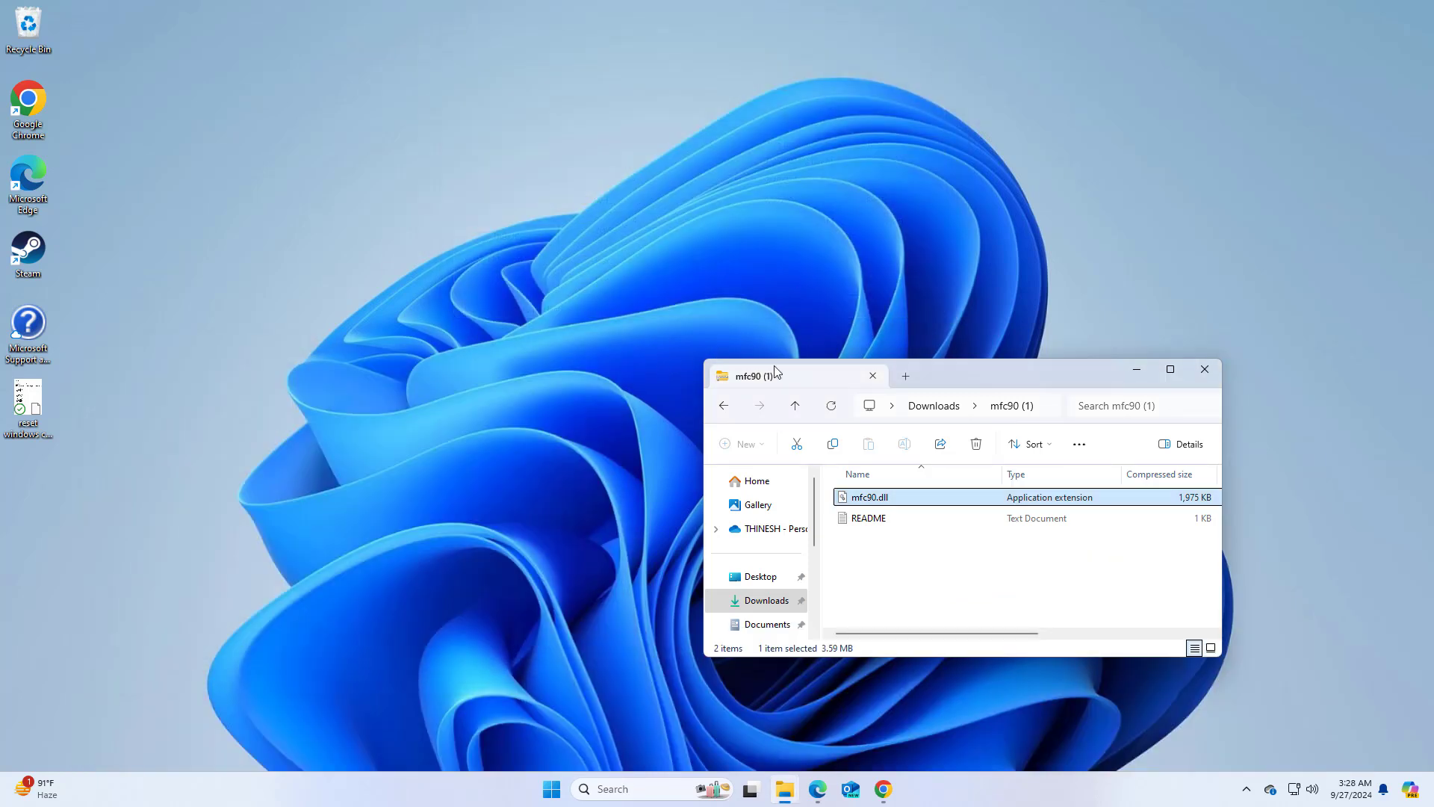
left_click(1217, 369)
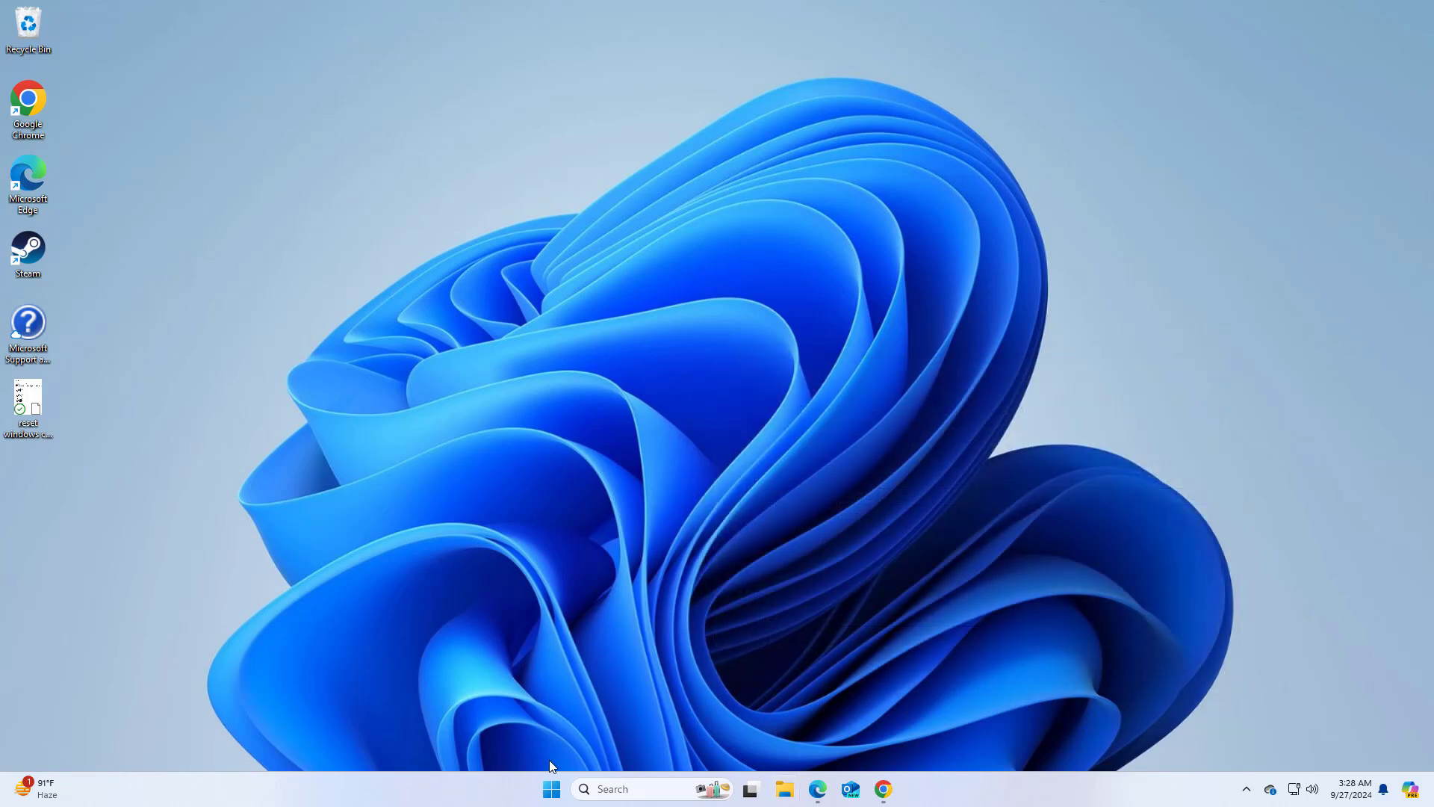
- Open the computer's power options
left_click(549, 799)
left_click(902, 736)
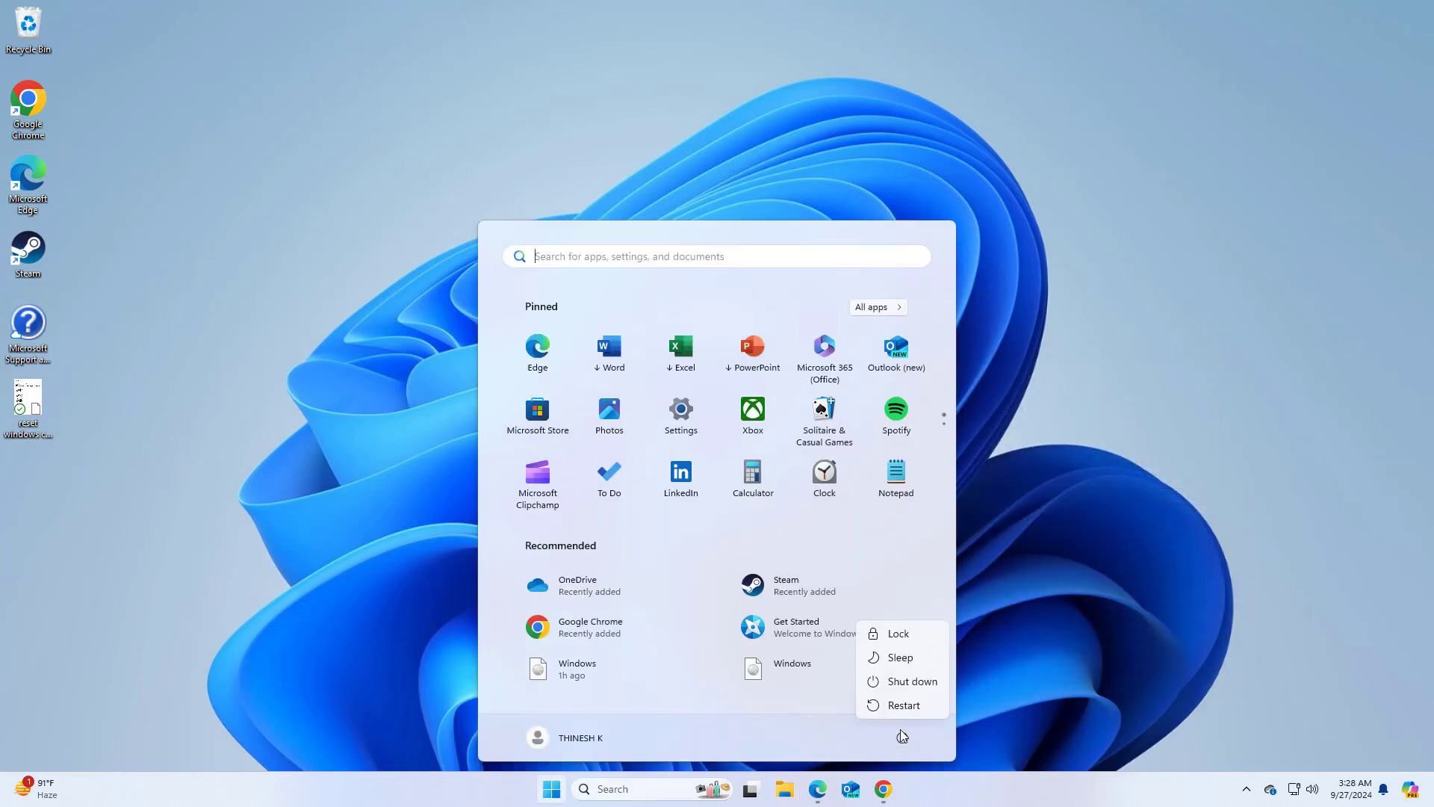